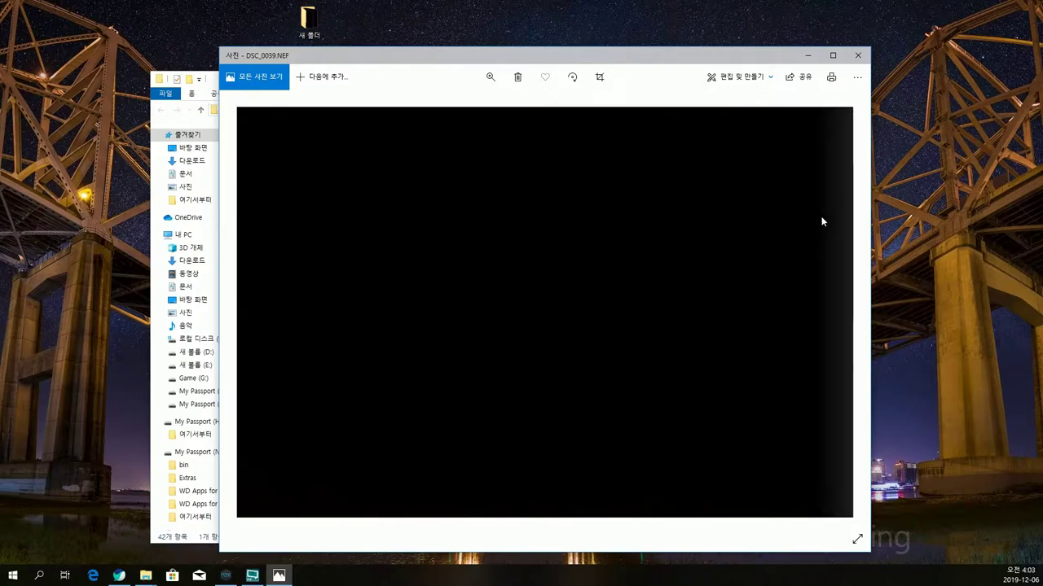
Close the DSC_0039.NEF preview and highlight the frames DSC_0001.NEF to DSC_0037.NEF in the folder.
left_click(858, 54)
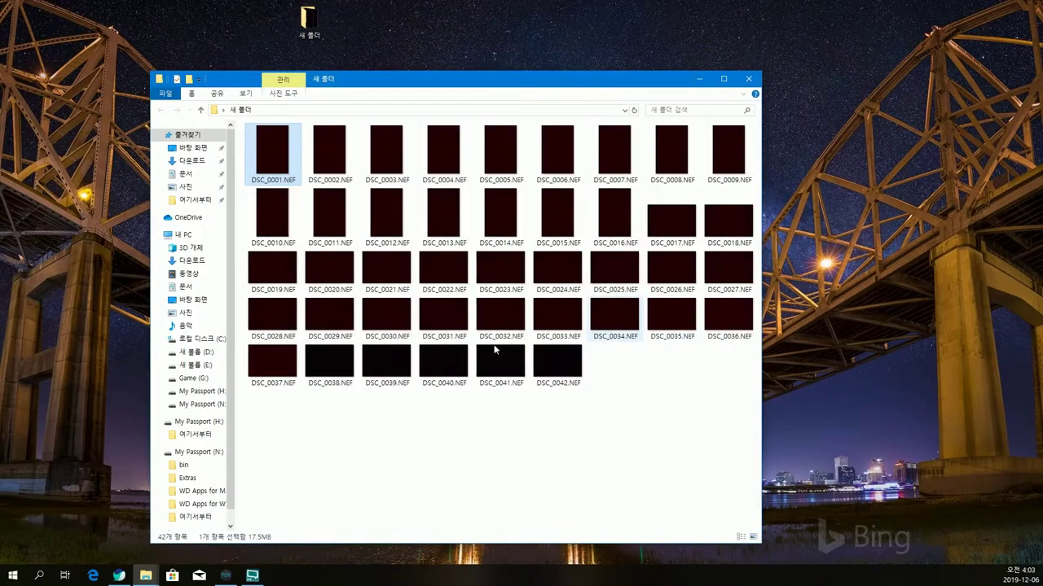
left_click(273, 362)
left_click(282, 174, "shift")
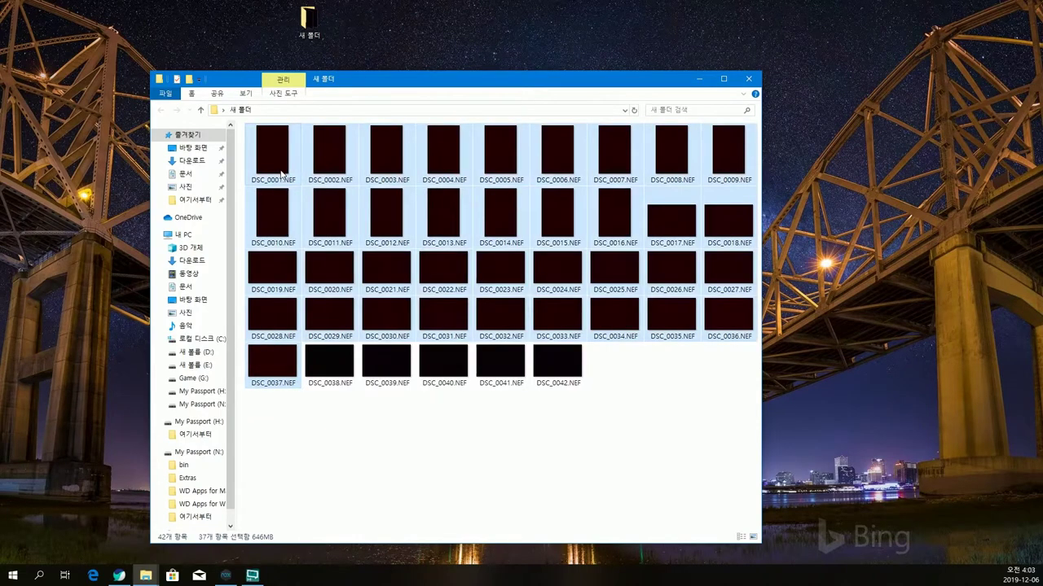
left_click(484, 461)
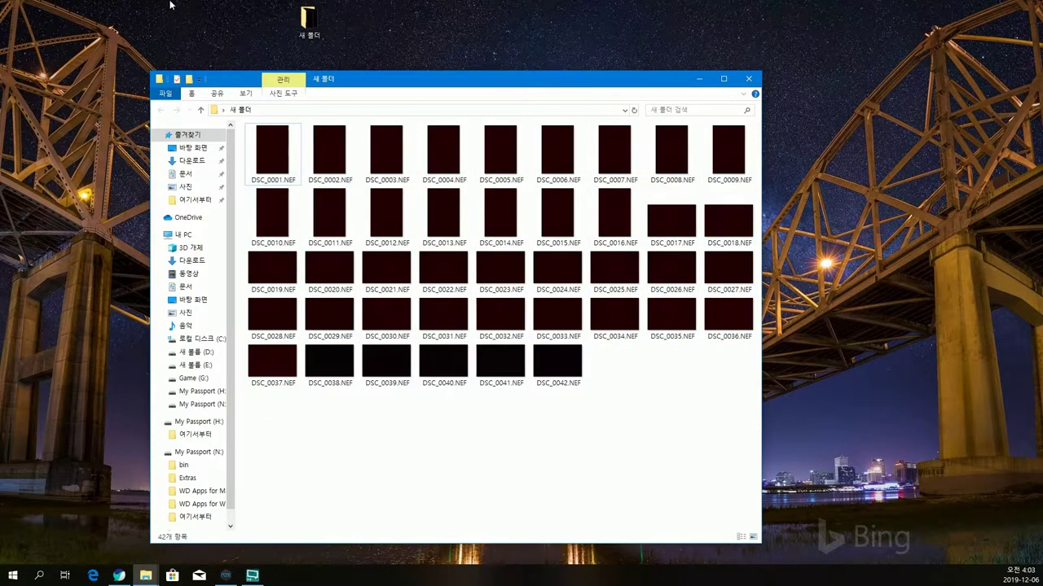
Move the ㄱㄷㄱ folder window out of the way and arrange DeepSkyStacker beside the picture folder.
key("alt+Tab")
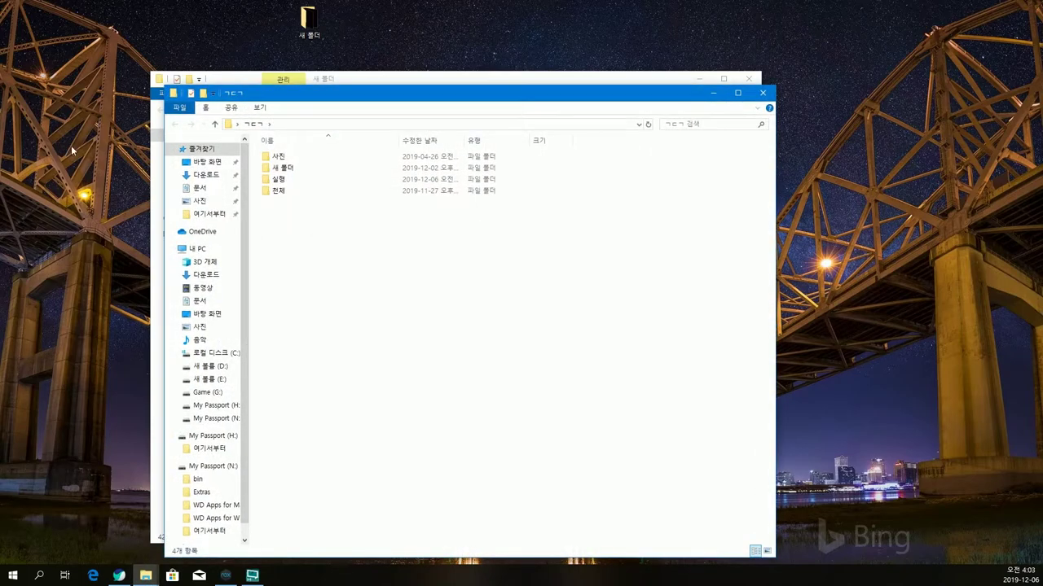
left_click_drag(362, 96, 0, 100)
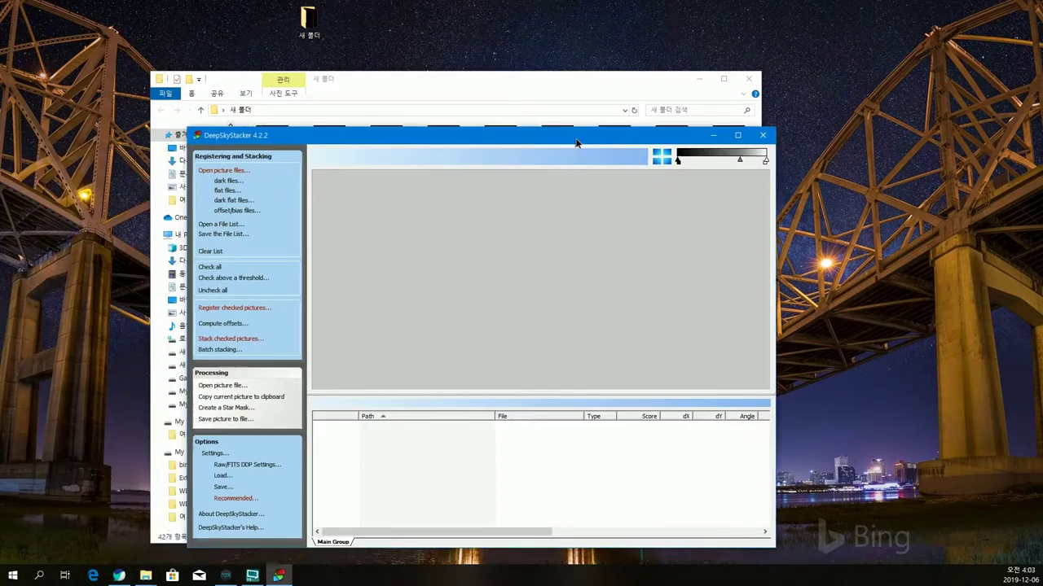
left_click_drag(576, 141, 435, 159)
left_click_drag(446, 80, 549, 55)
Add DSC_0001.NEF to DSC_0037.NEF from the picture folder to DeepSkyStacker as light frames.
left_click(382, 332)
left_click(383, 166, "shift")
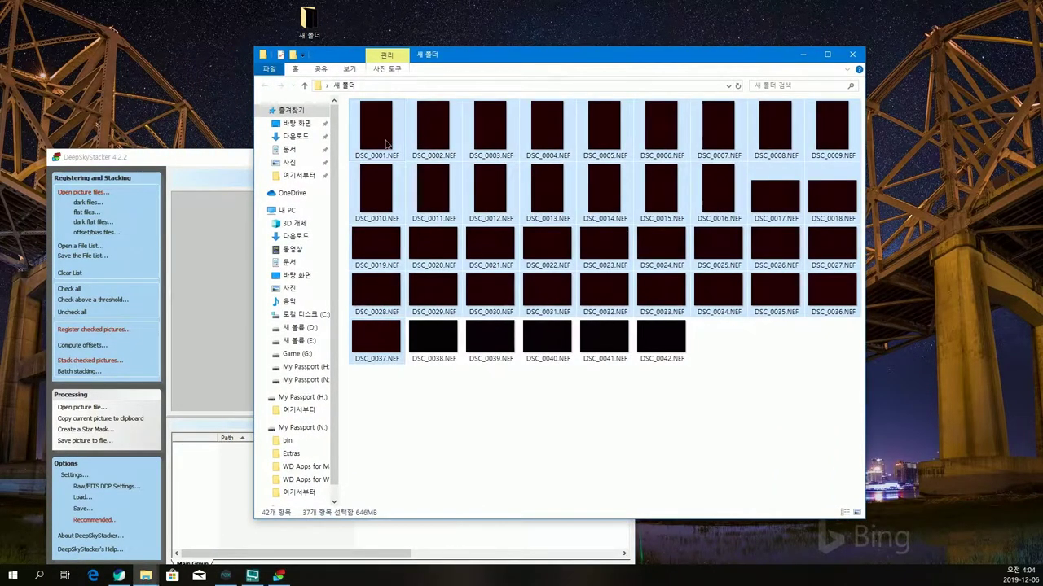
left_click_drag(389, 143, 244, 288)
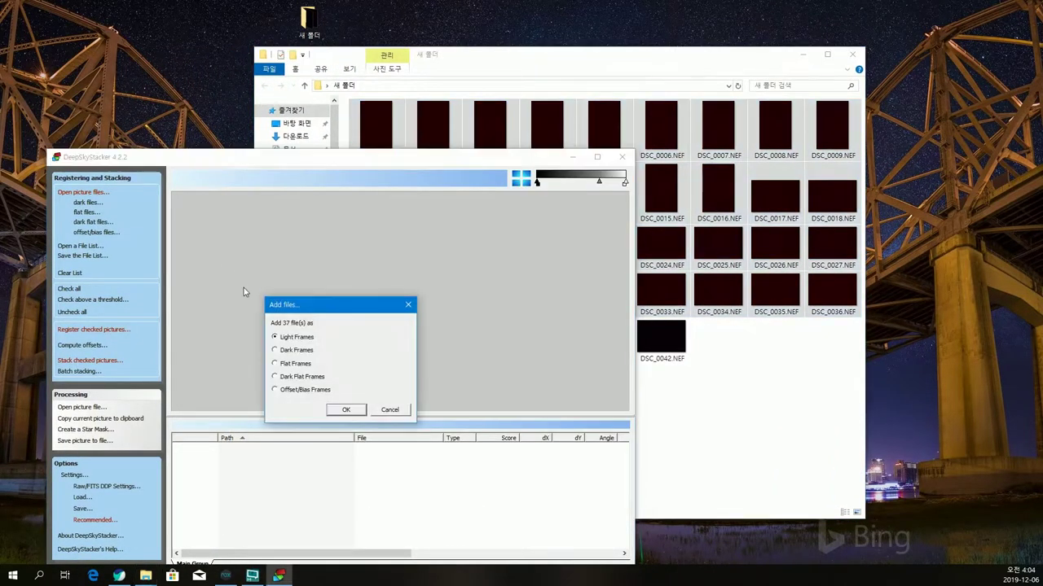
left_click(345, 412)
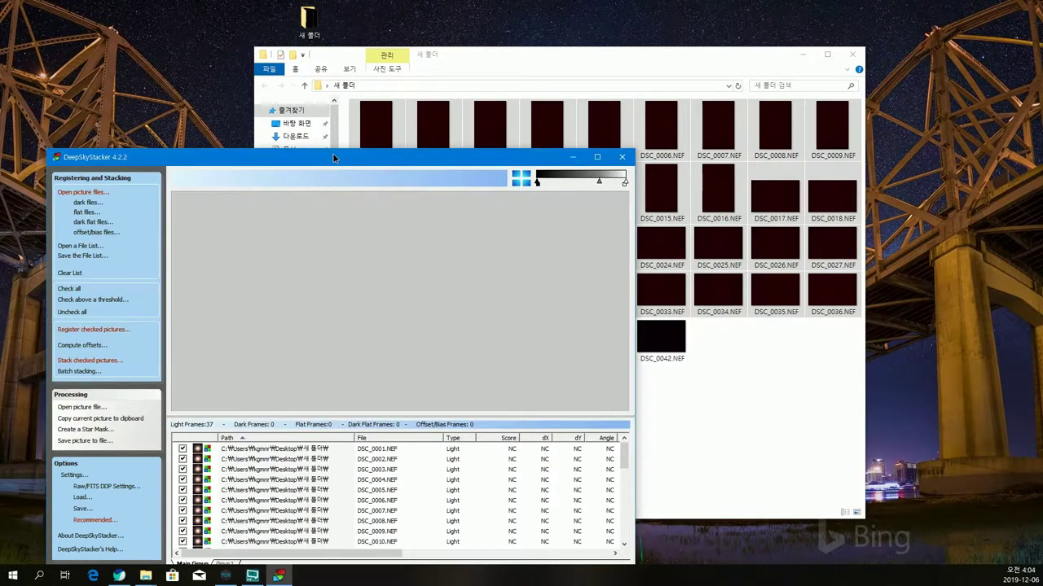
Add DSC_0038.NEF to DSC_0042.NEF to the stacking list as dark frames and maximize the DeepSkyStacker window.
left_click_drag(333, 158, 1, 160)
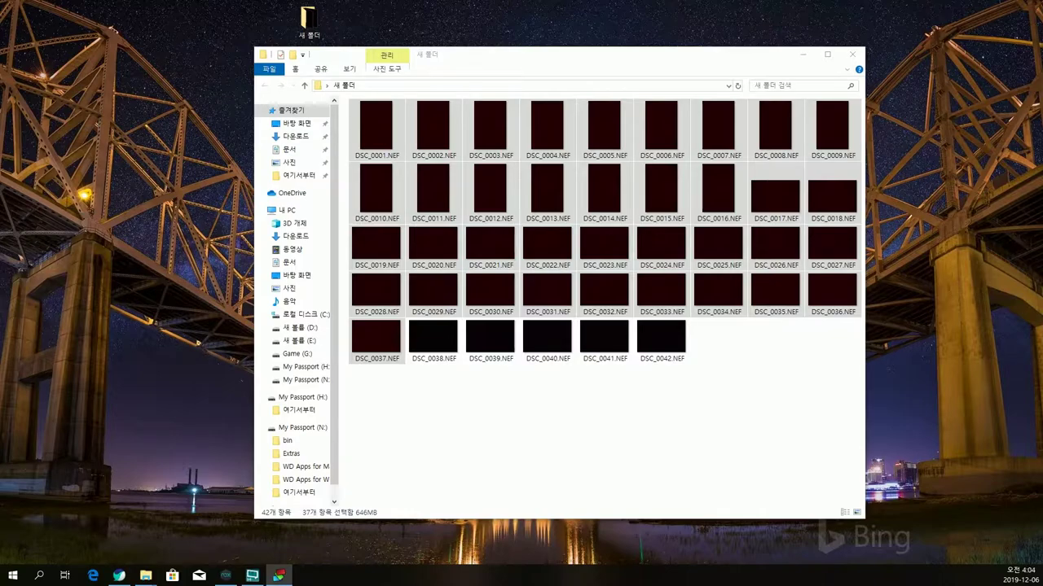
left_click_drag(717, 384, 417, 366)
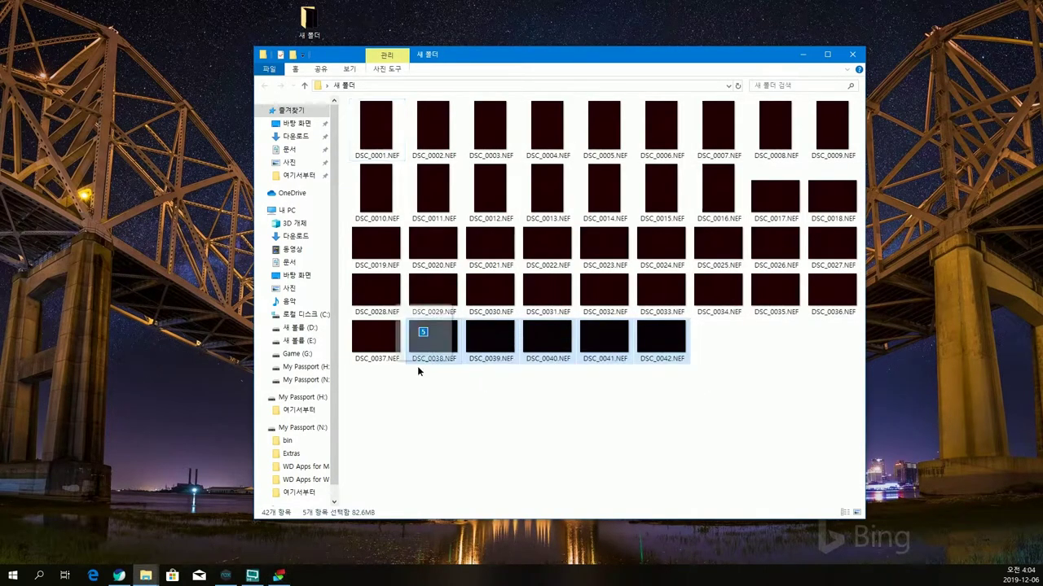
key("alt+Tab")
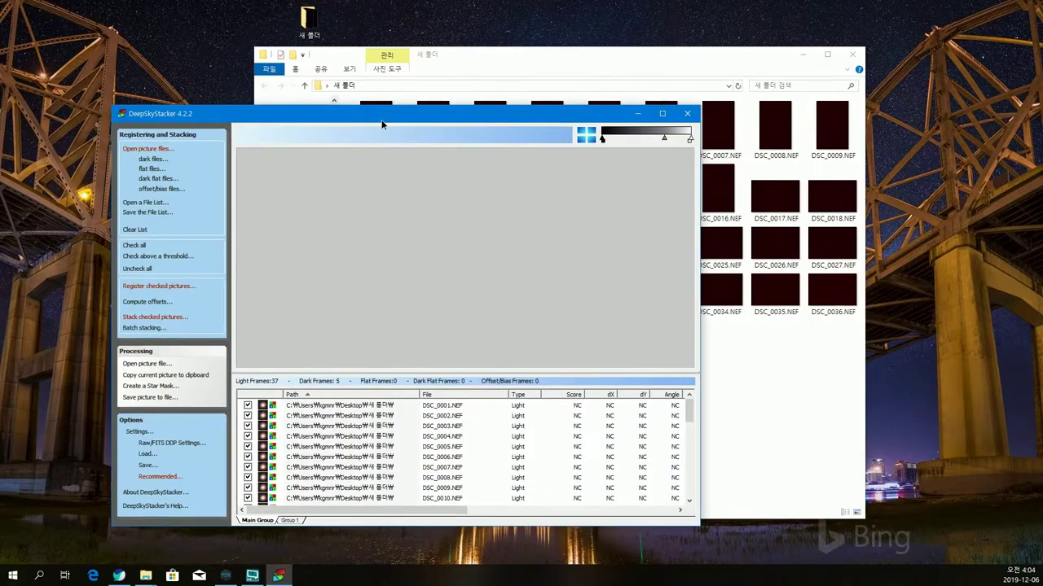
double_click(382, 120)
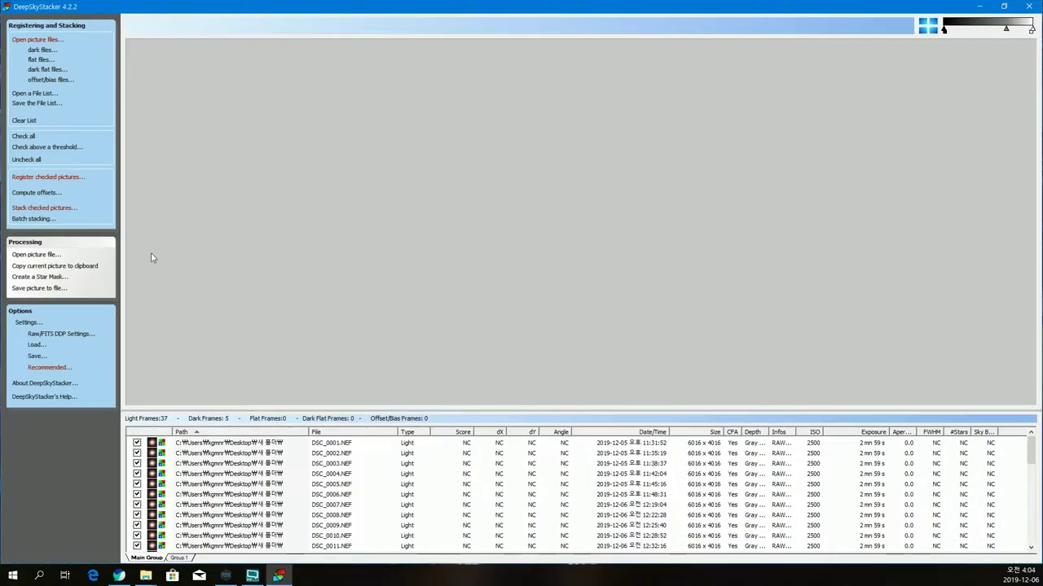
Register all the checked light frames in the list.
key("alt+Tab")
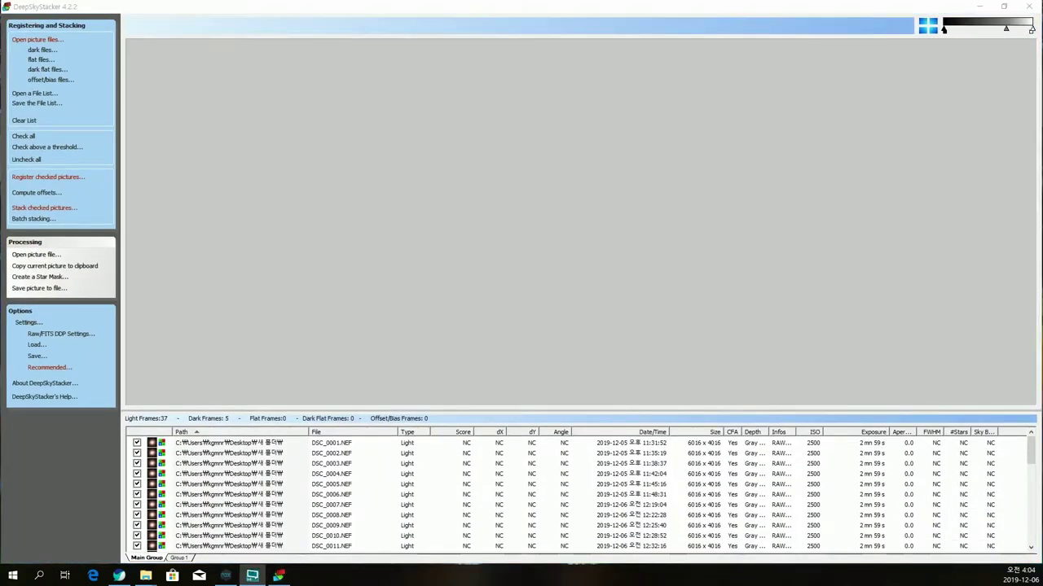
left_click(48, 177)
key("Return")
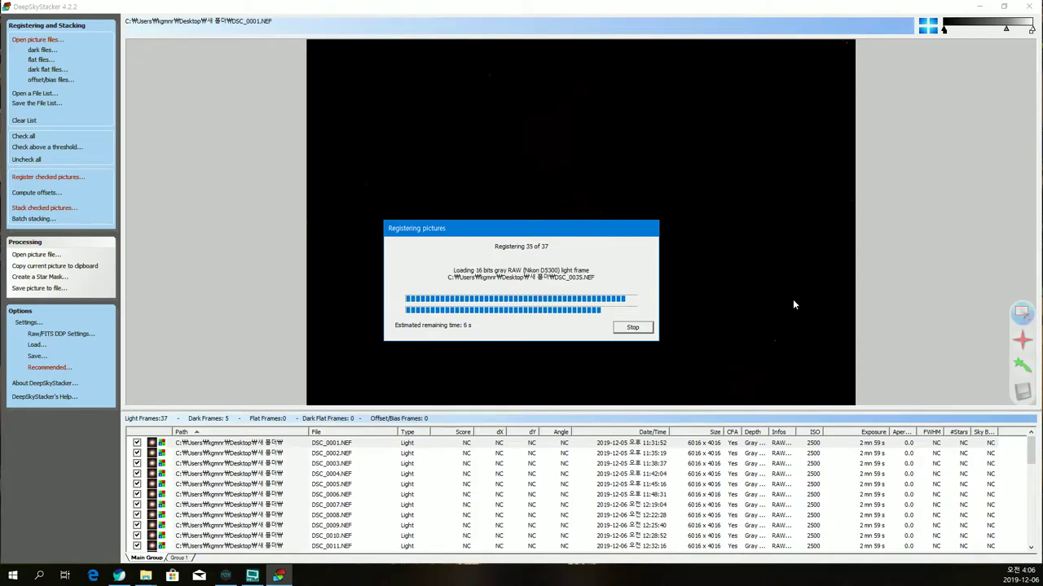
Review the frame list, preview DSC_0006.NEF and check the star detection threshold in the advanced register settings.
scroll(228, 494, "down", 10)
scroll(228, 495, "up", 10)
left_click(228, 494)
left_click(47, 176)
left_click(480, 221)
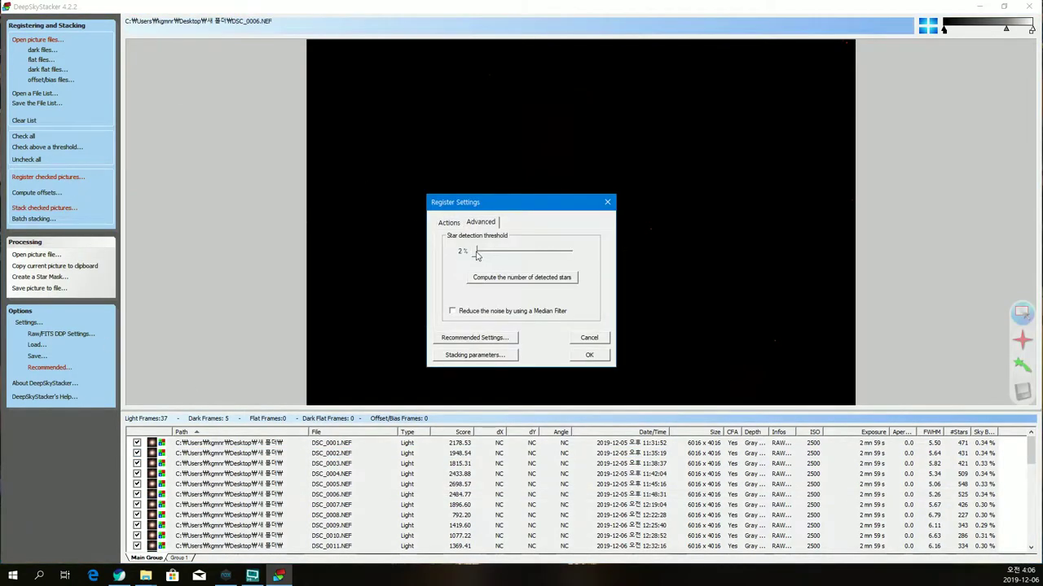
left_click(589, 355)
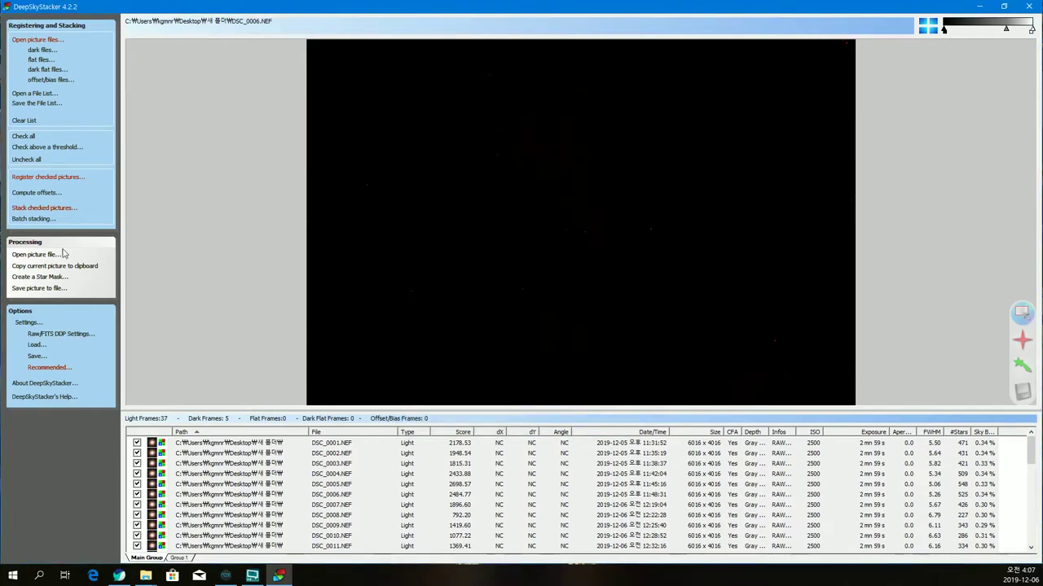
Check the stacking parameters and stack the checked pictures into one image.
left_click(68, 208)
left_click(426, 385)
left_click(433, 201)
left_click(625, 376)
left_click(635, 385)
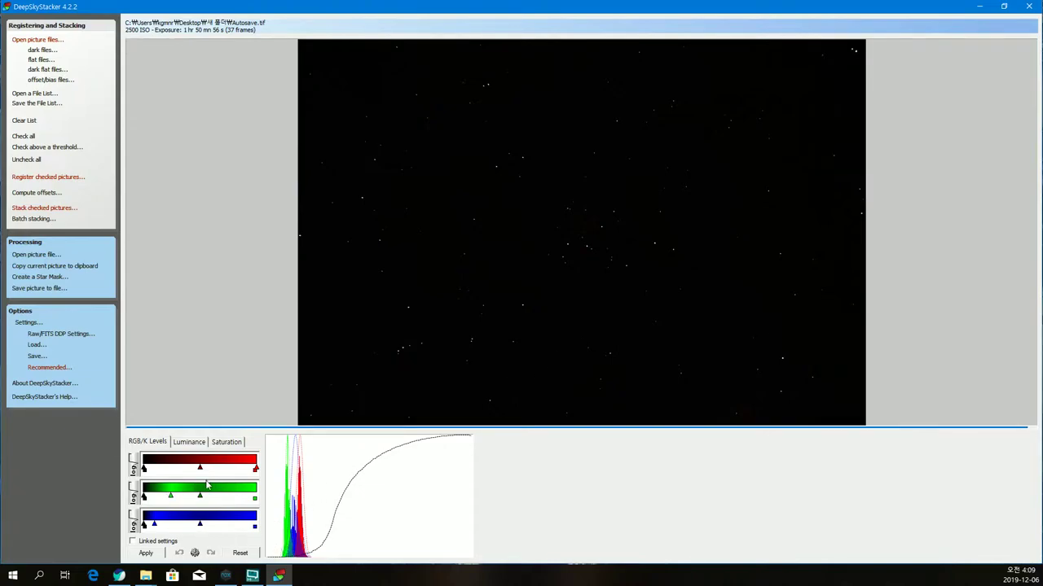
Adjust the green and blue levels so their histogram peaks overlap, shift the red midtone slightly closer, and apply the levels.
left_click_drag(201, 497, 266, 503)
left_click_drag(205, 528, 285, 526)
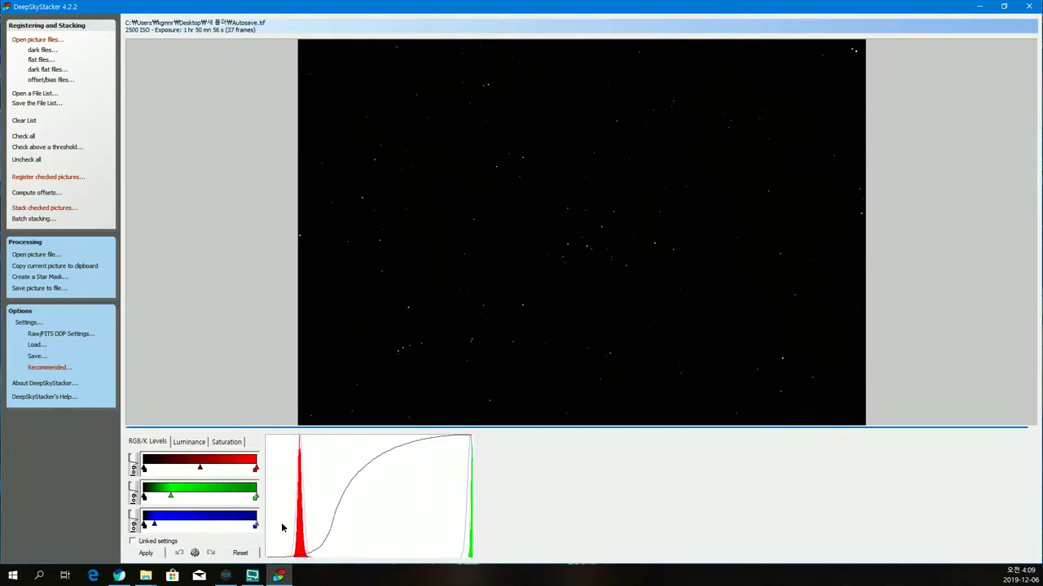
left_click_drag(156, 527, 207, 527)
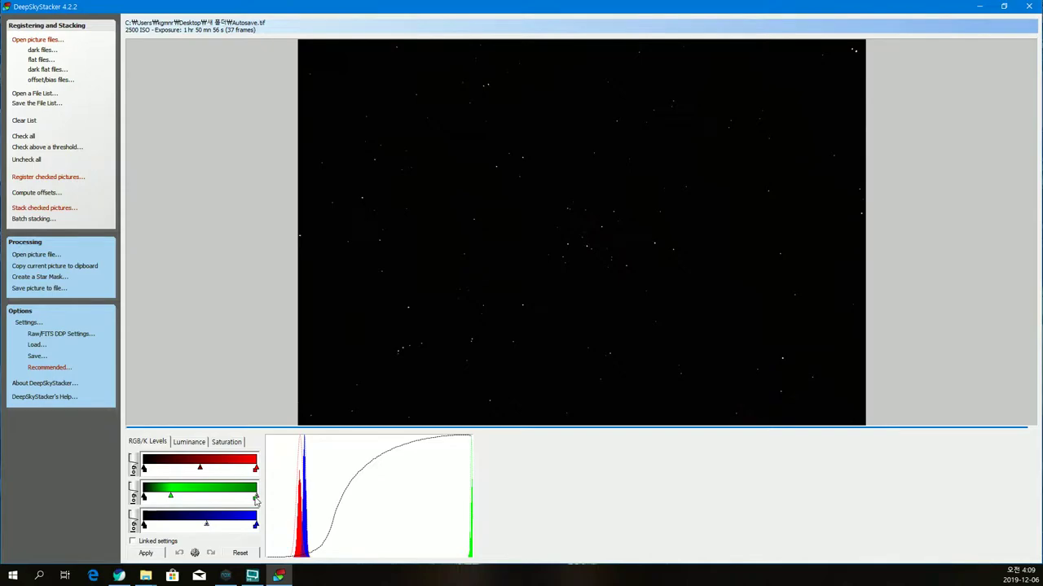
left_click_drag(256, 497, 212, 530)
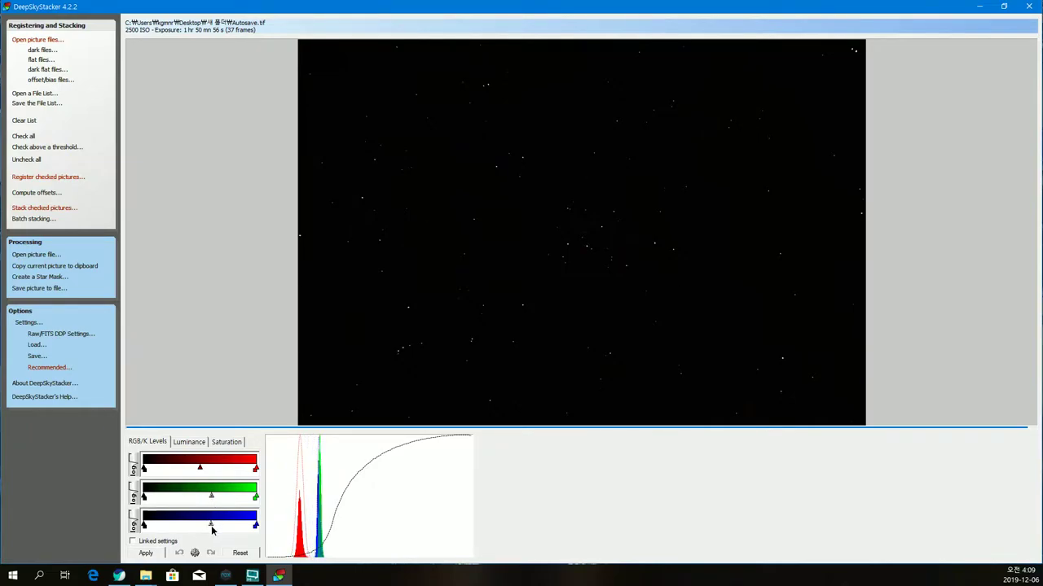
left_click_drag(202, 470, 203, 470)
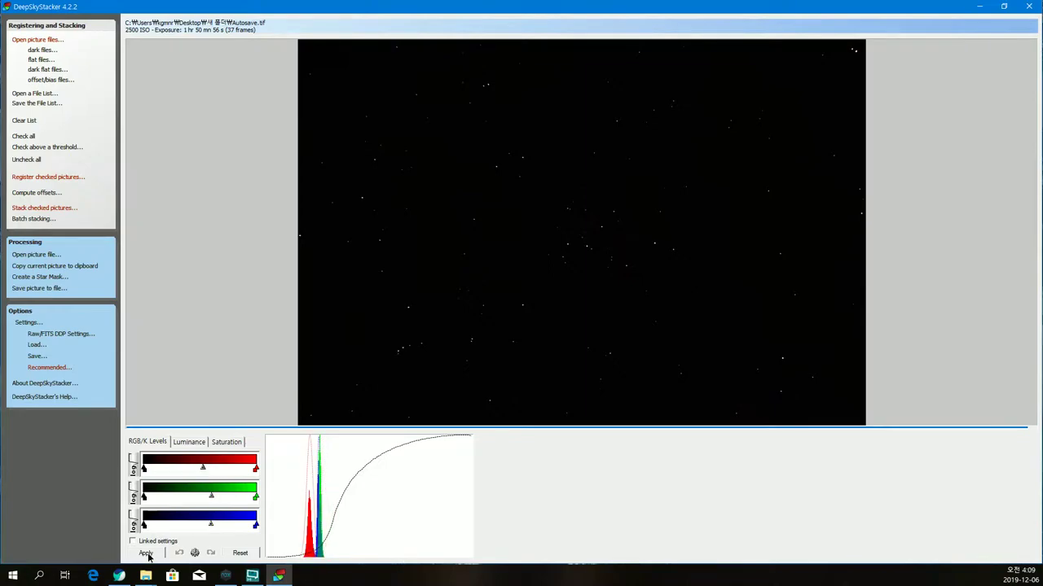
left_click(146, 554)
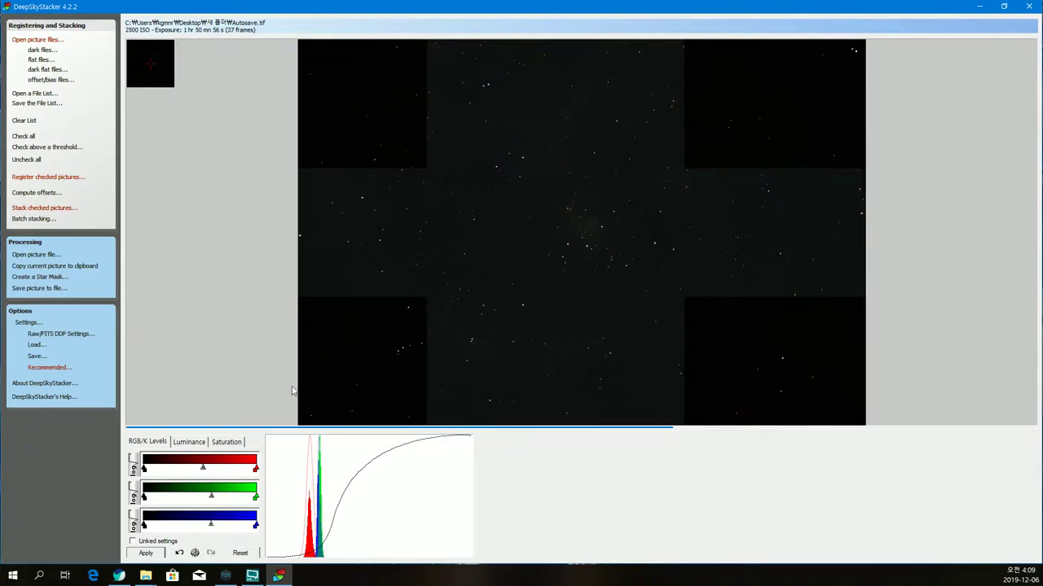
Try a much higher red midtone level on the stacked image and preview the effect.
left_click_drag(204, 470, 218, 474)
left_click(157, 556)
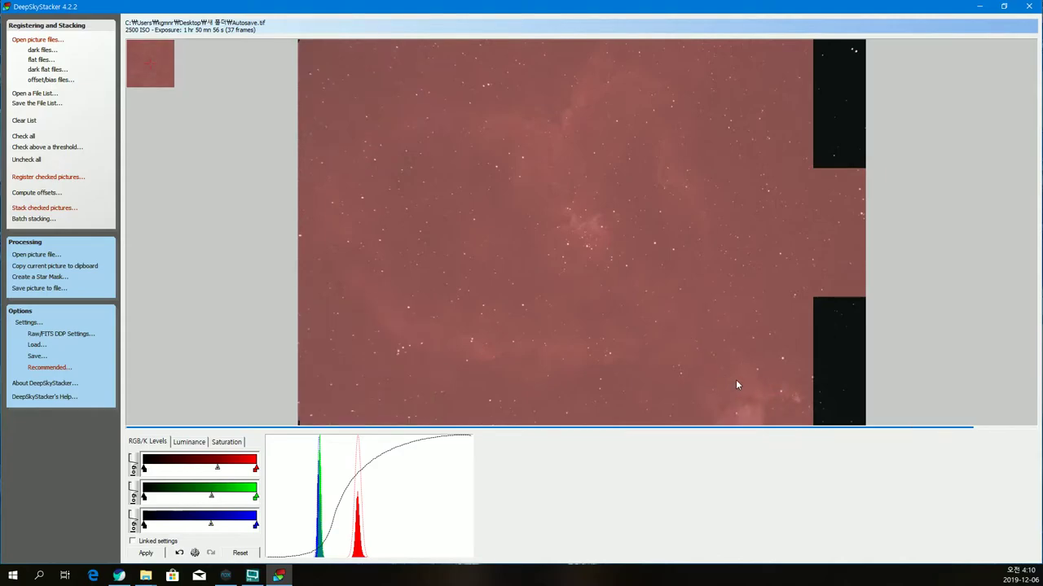
left_click_drag(597, 342, 375, 128)
left_click(375, 126)
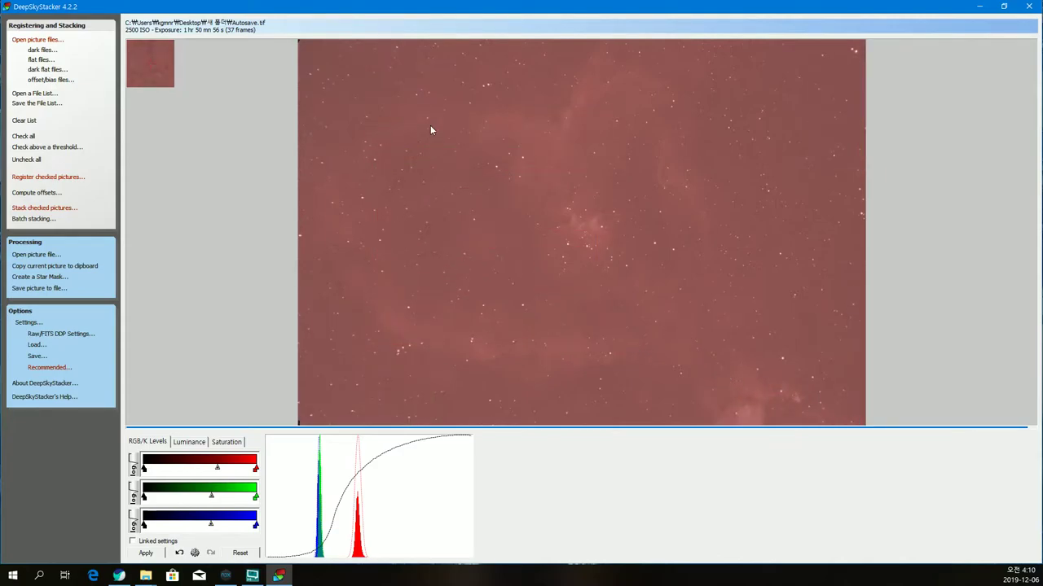
Shift the green, blue and red midtone levels back down and apply them to the stacked image.
left_click_drag(211, 495, 207, 495)
left_click_drag(211, 523, 207, 524)
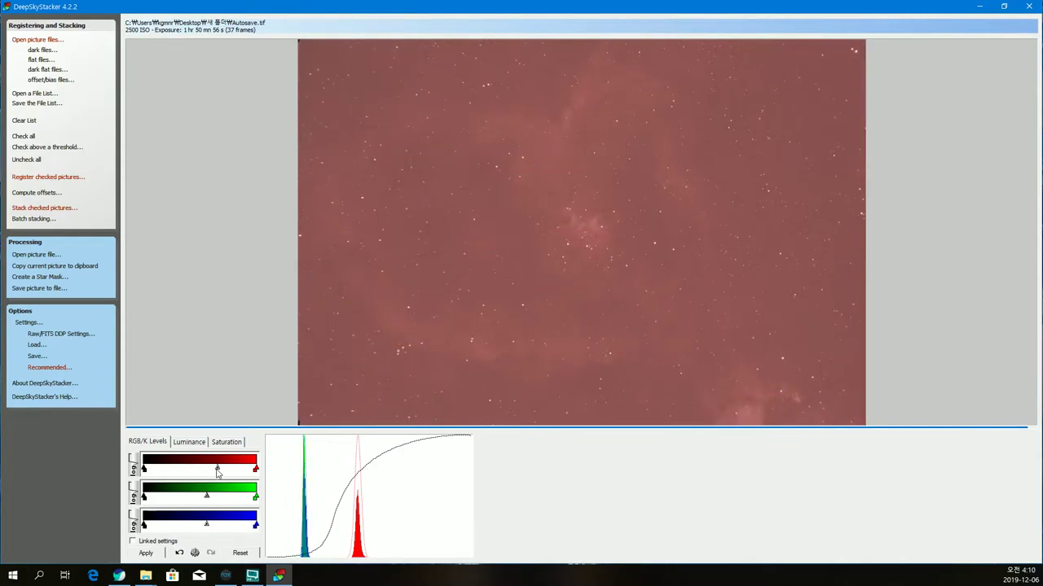
left_click_drag(218, 469, 212, 468)
left_click(146, 553)
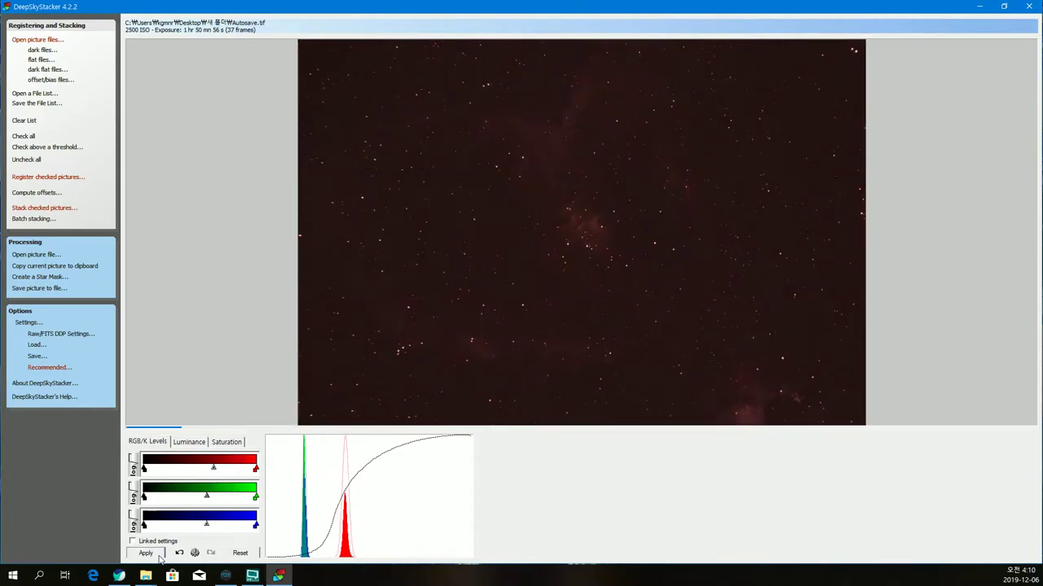
left_click(148, 555)
Fine-tune the green and blue midtones slightly upward, closer to the red histogram peak, and apply the levels.
left_click_drag(213, 470, 207, 527)
left_click(152, 557)
left_click(148, 554)
left_click(152, 557)
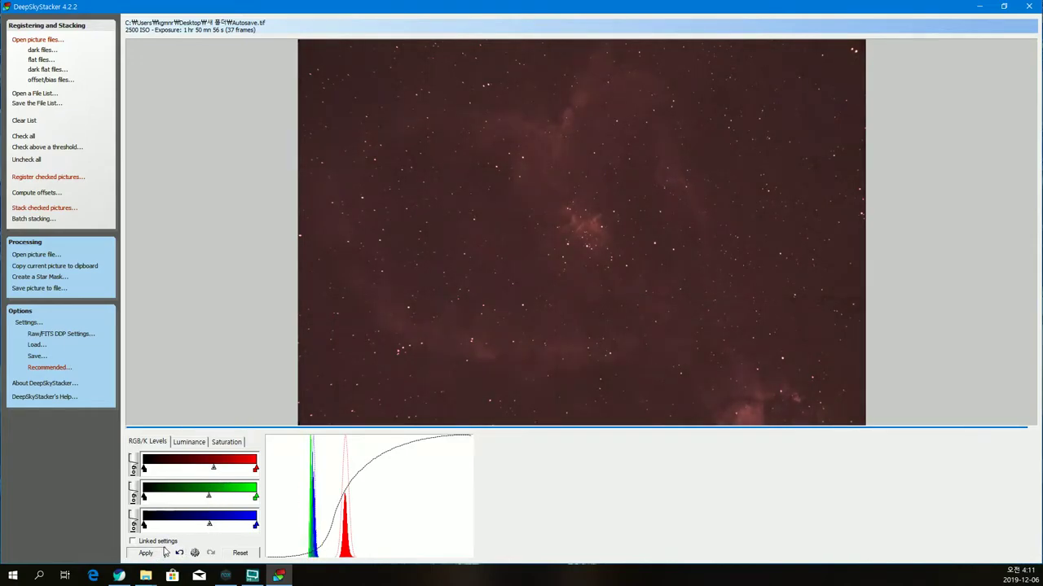
Set the luminance midtone to an angle of 8 and a value of 32.0 and apply it to the image.
left_click(188, 441)
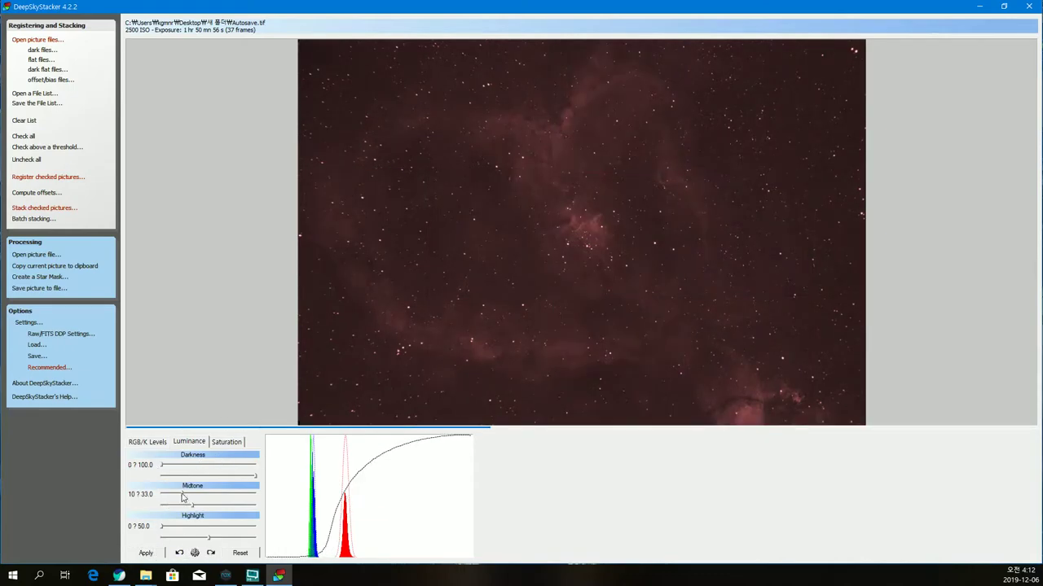
left_click_drag(182, 494, 194, 505)
left_click(152, 551)
left_click(153, 551)
left_click(147, 553)
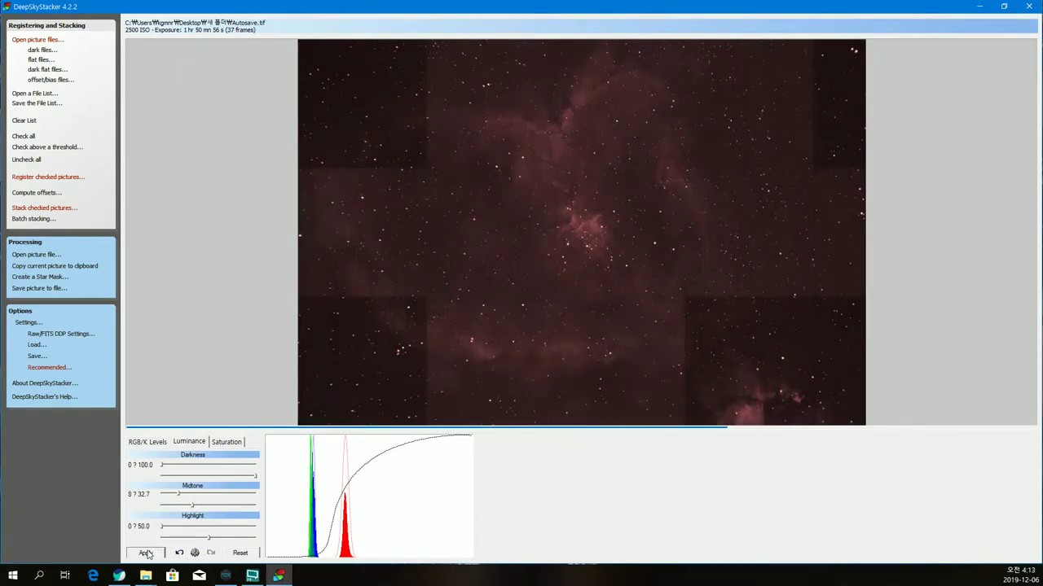
left_click(148, 554)
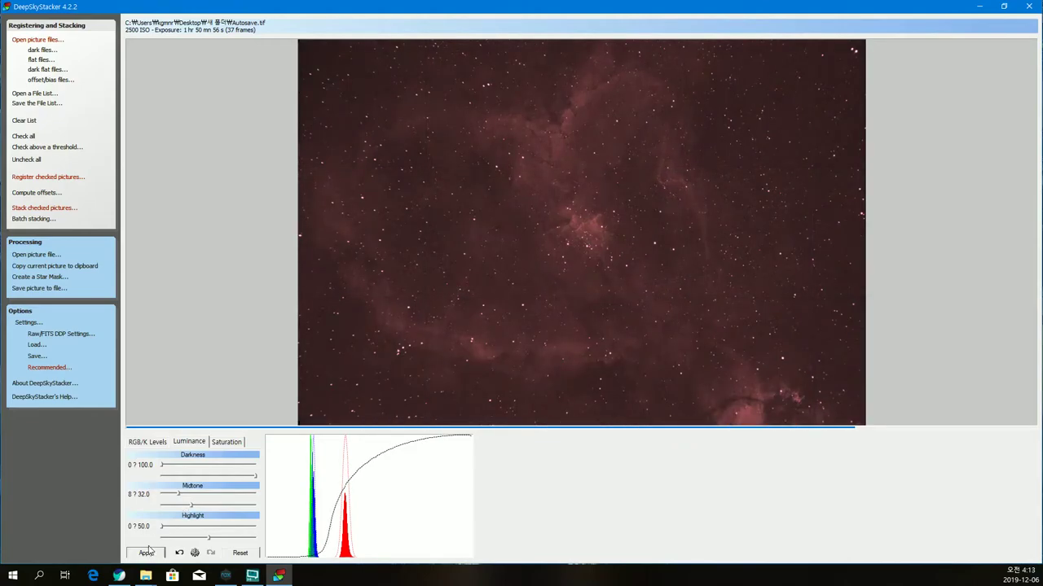
left_click(146, 555)
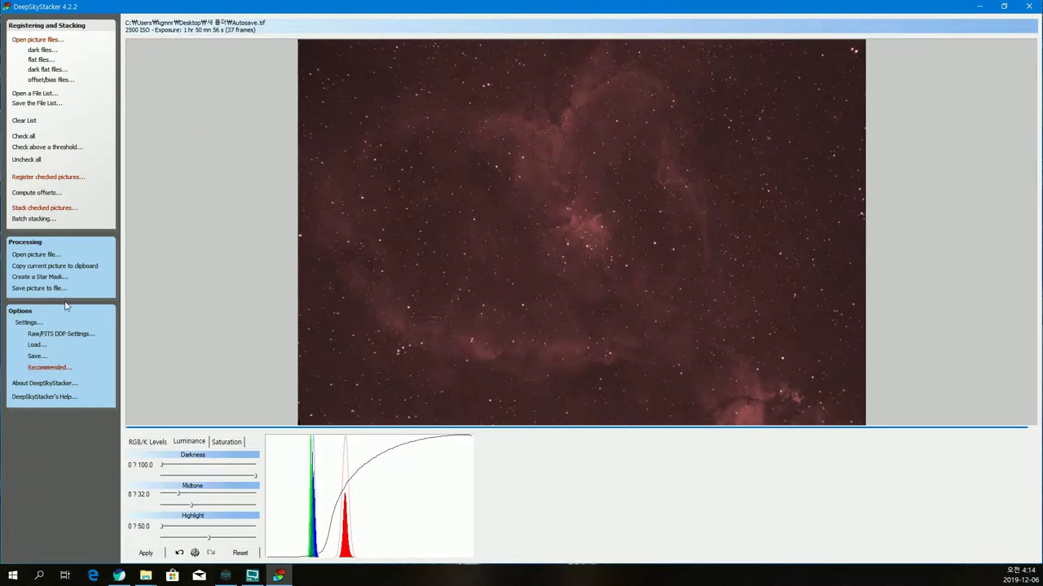
Move the DeepSkyStacker window aside and view the saved picture 159753.TIF in the Windows photo viewer.
left_click_drag(419, 5, 0, 124)
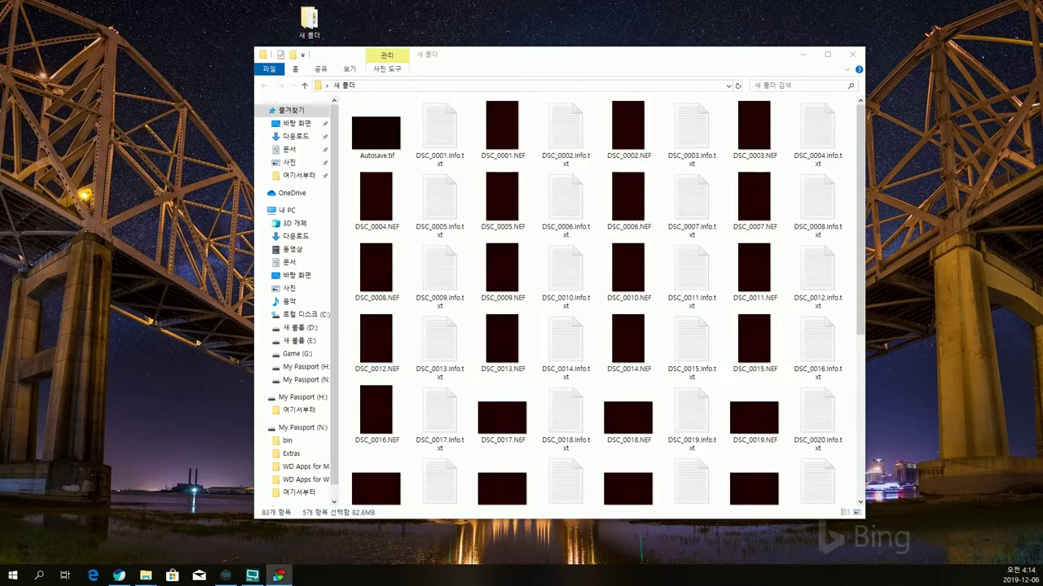
key("Return")
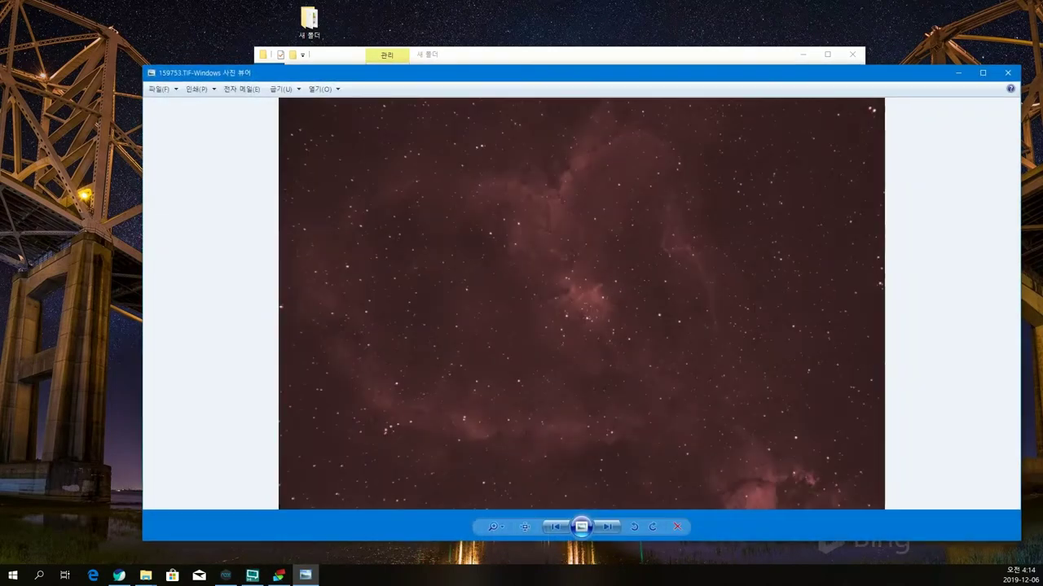
left_click(279, 576)
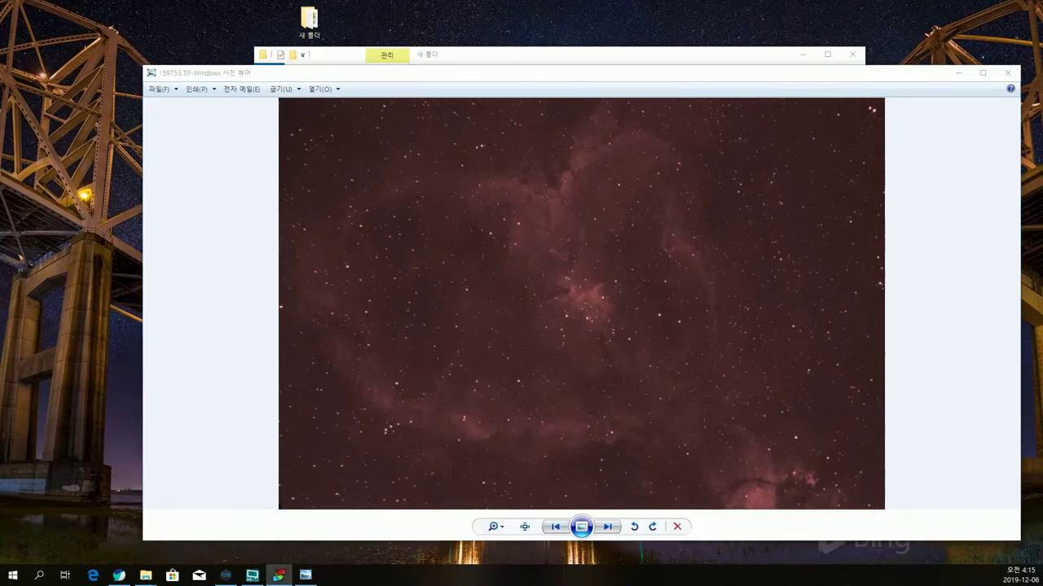
left_click(280, 112)
double_click(491, 77)
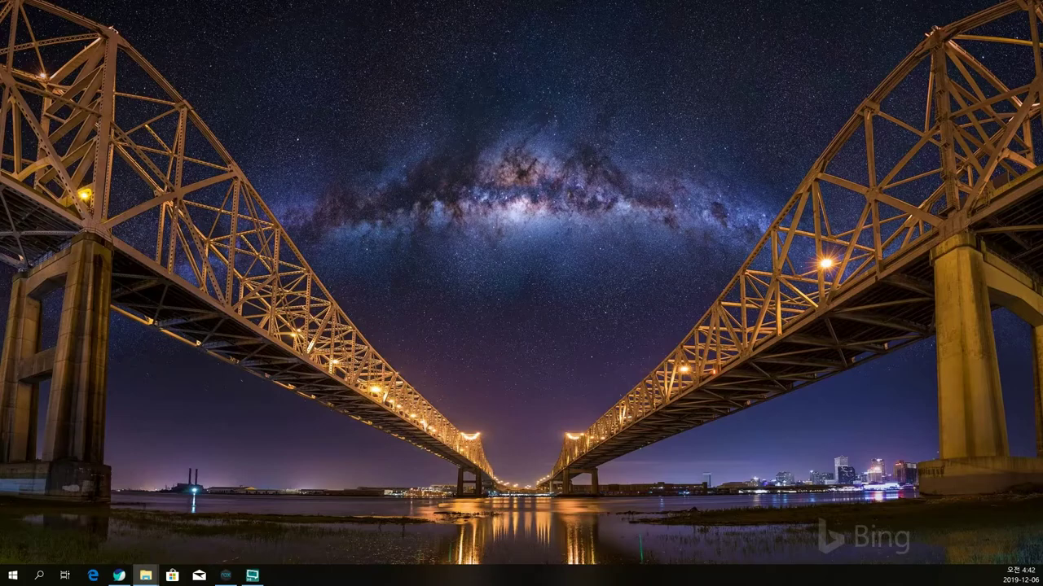
Open 1.jpg from the desktop in the photo viewer and enlarge its window to fill the screen.
left_click_drag(206, 300, 120, 70)
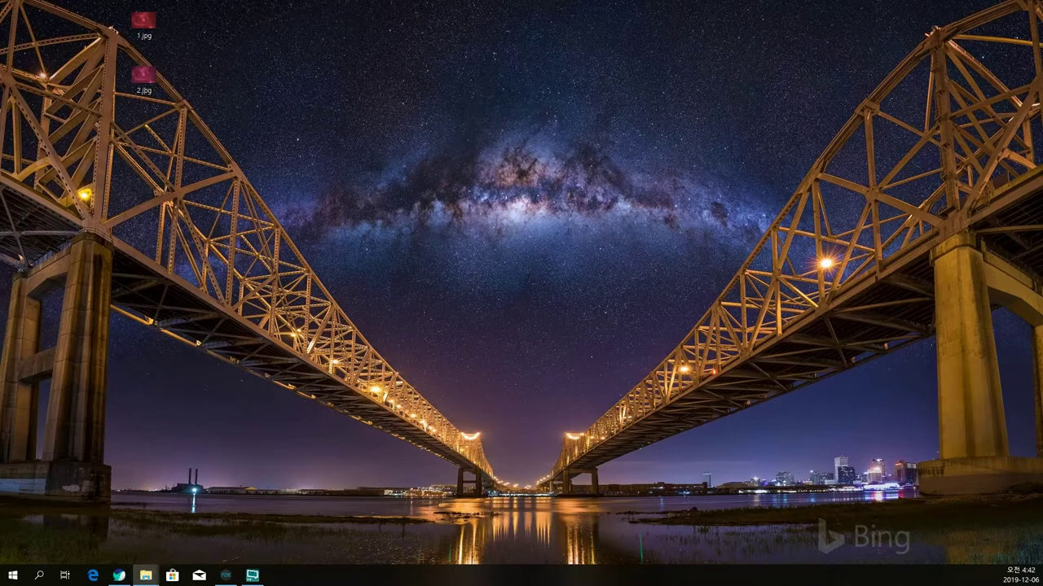
double_click(141, 34)
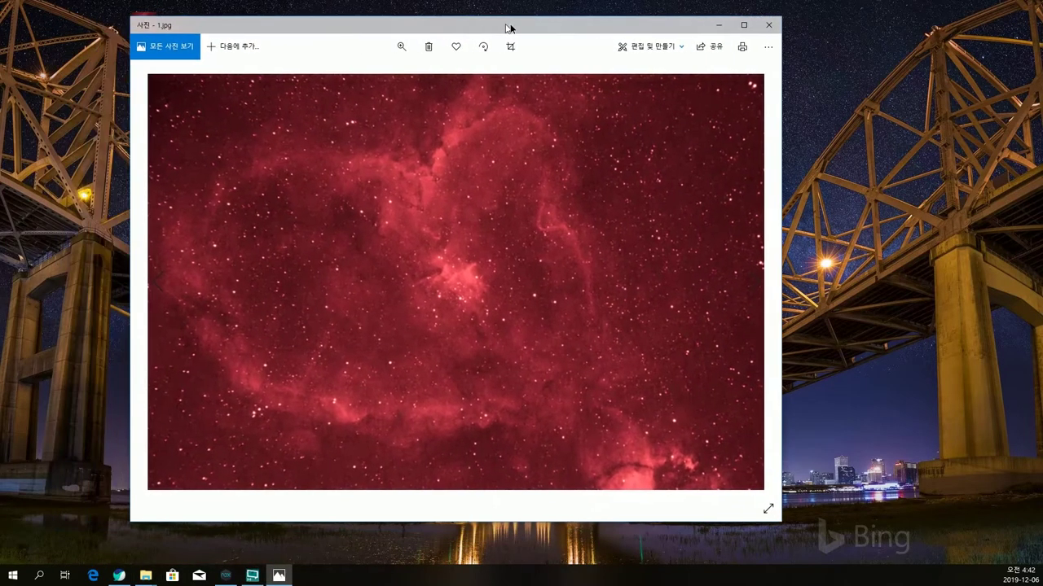
left_click_drag(510, 27, 664, 54)
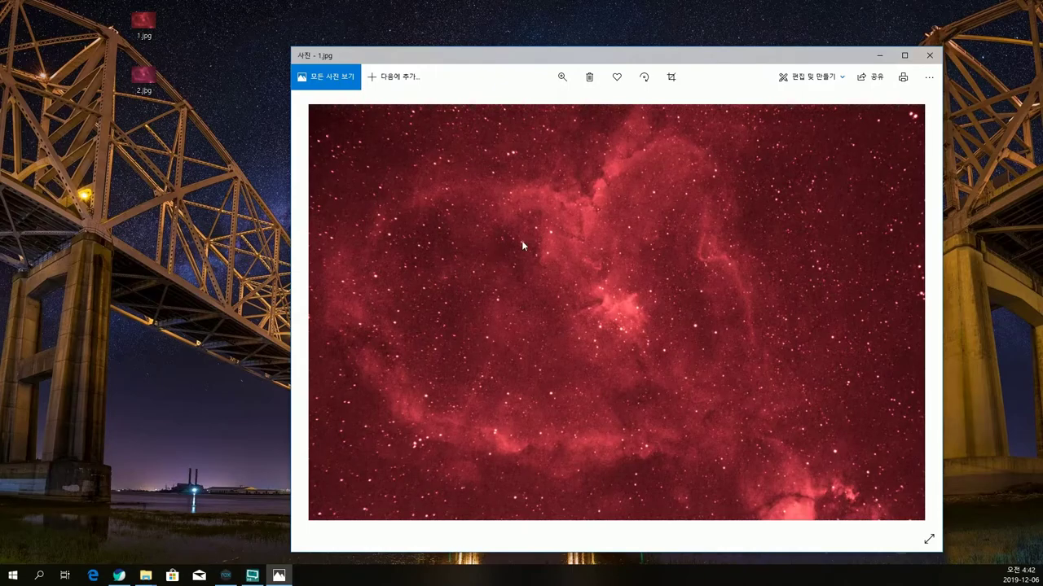
scroll(581, 234, "up", 2)
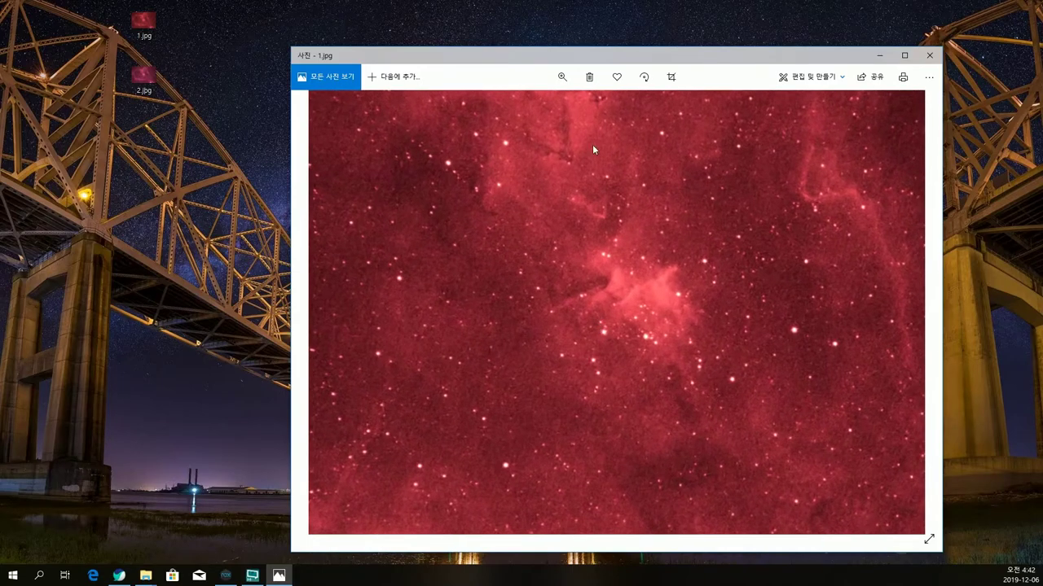
double_click(638, 55)
scroll(403, 306, "up", 2)
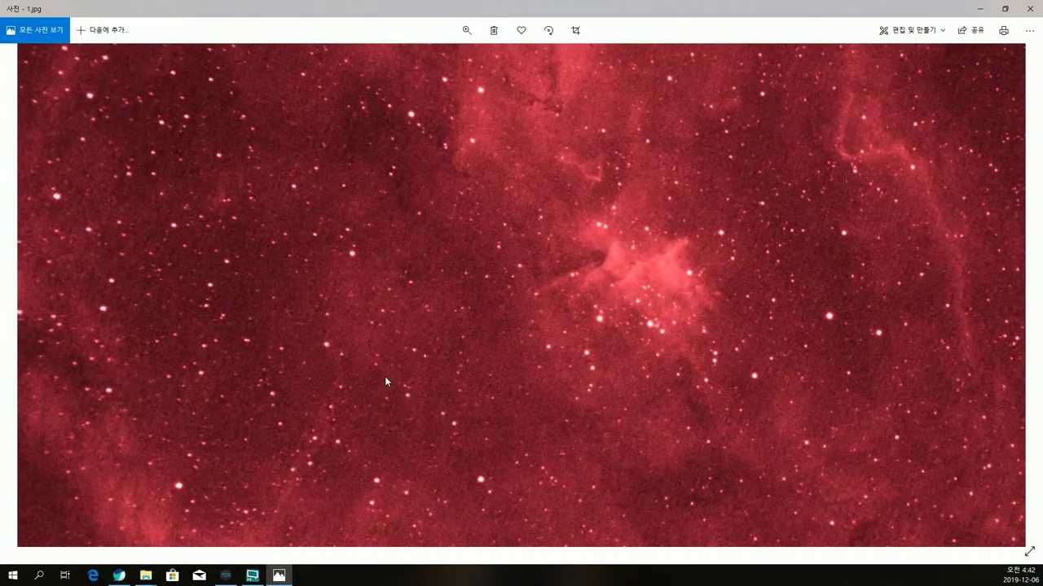
Examine the star shapes and background noise of 1.jpg at high magnification, then return to the full-image view.
left_click(466, 31)
left_click_drag(426, 57, 469, 56)
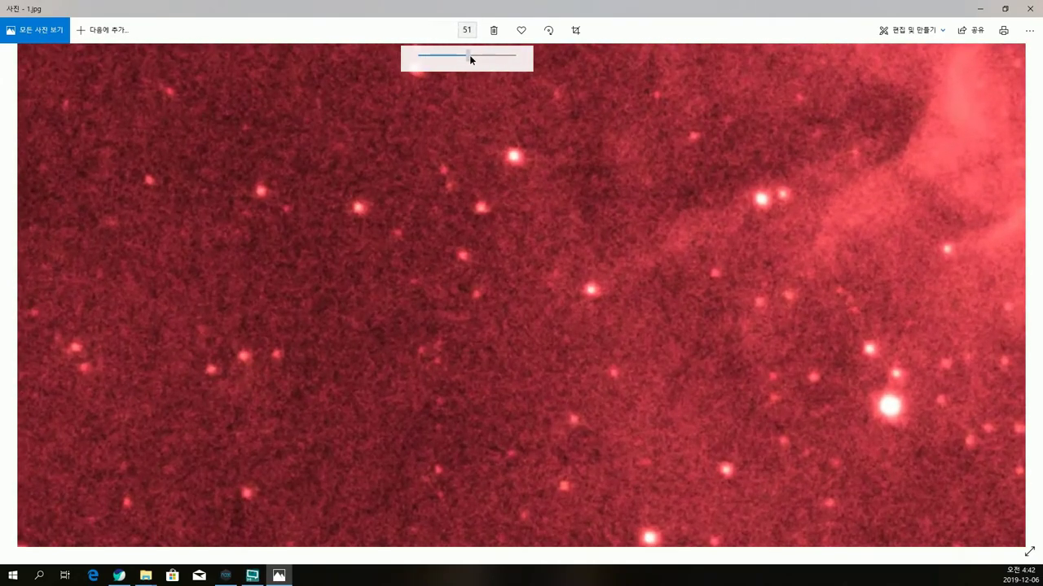
left_click_drag(409, 251, 745, 242)
left_click_drag(500, 362, 733, 333)
left_click_drag(307, 334, 535, 360)
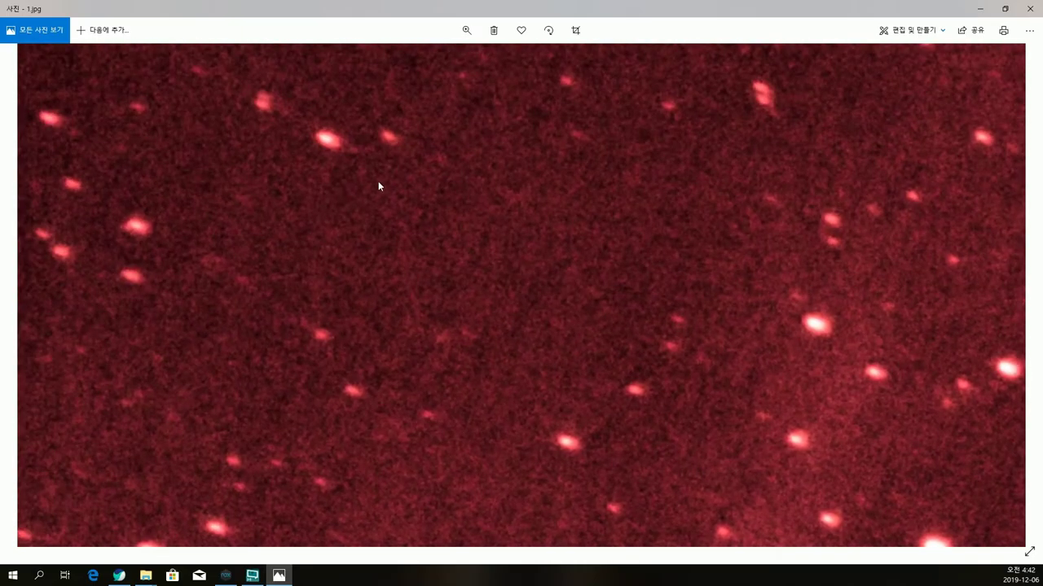
left_click_drag(643, 376, 204, 215)
left_click(466, 30)
left_click_drag(473, 54, 420, 55)
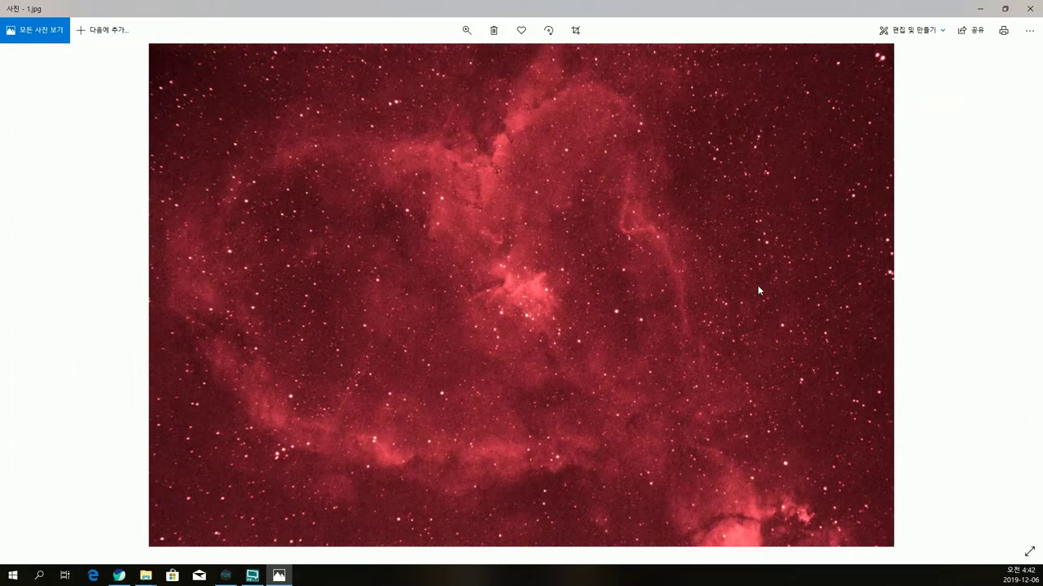
Switch to 2.jpg and examine its nebula and star detail up close before returning to the full-image view.
key("Right")
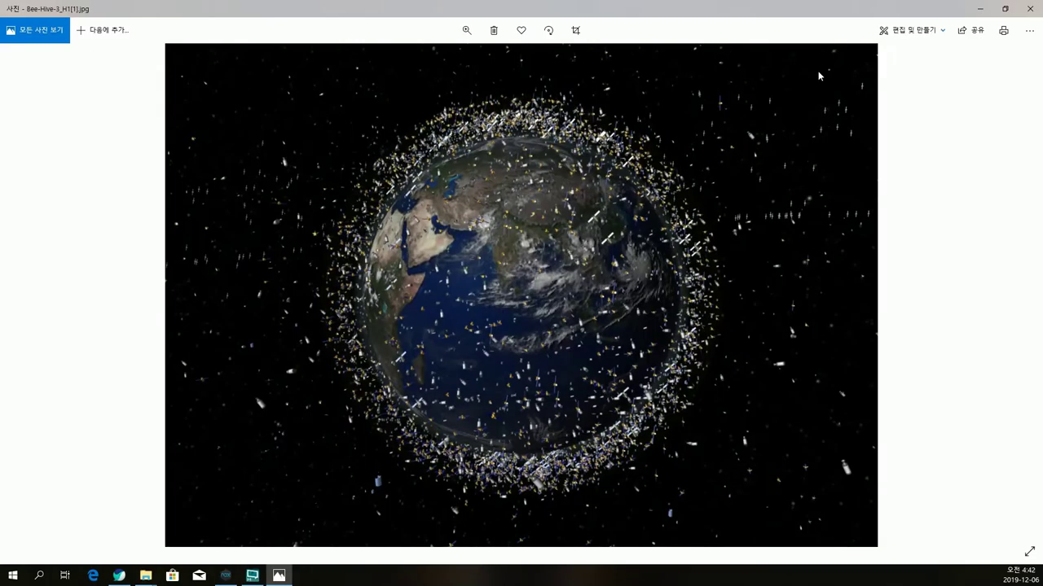
key("Left")
key("Left")
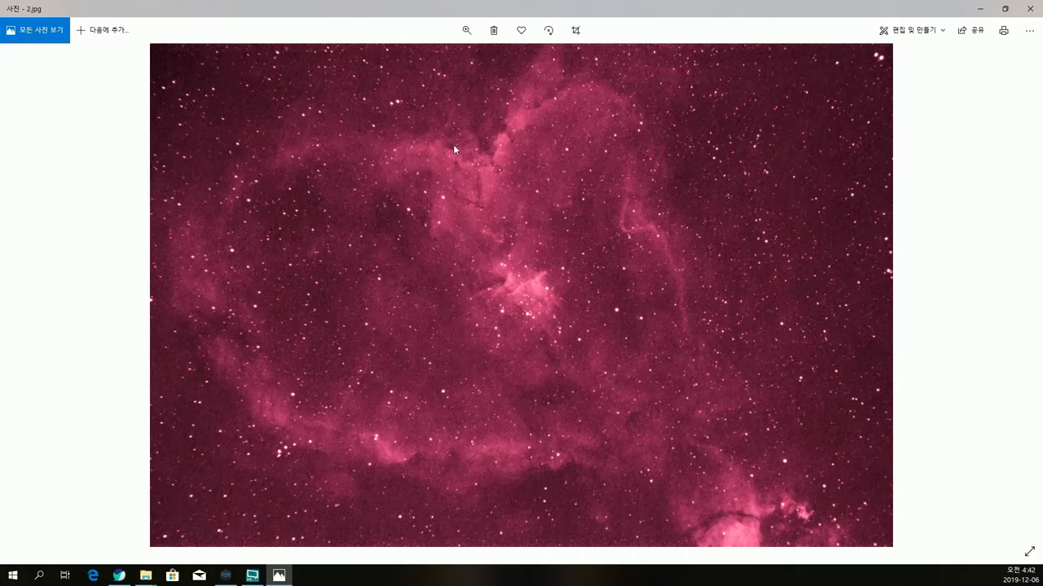
scroll(513, 208, "up", 3)
left_click_drag(513, 209, 637, 398)
left_click_drag(588, 302, 696, 294)
left_click_drag(449, 302, 633, 562)
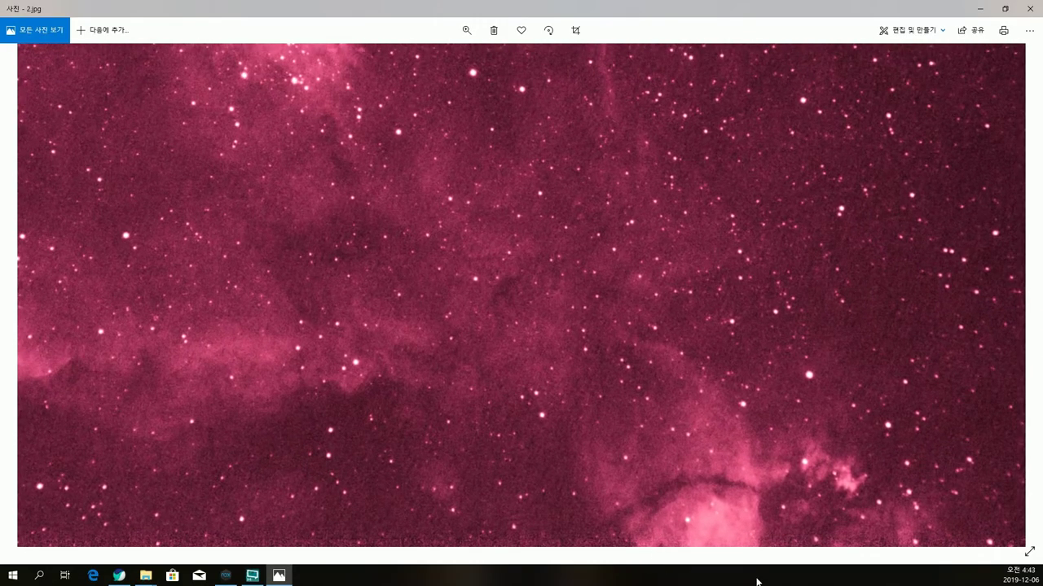
scroll(776, 426, "down", 5)
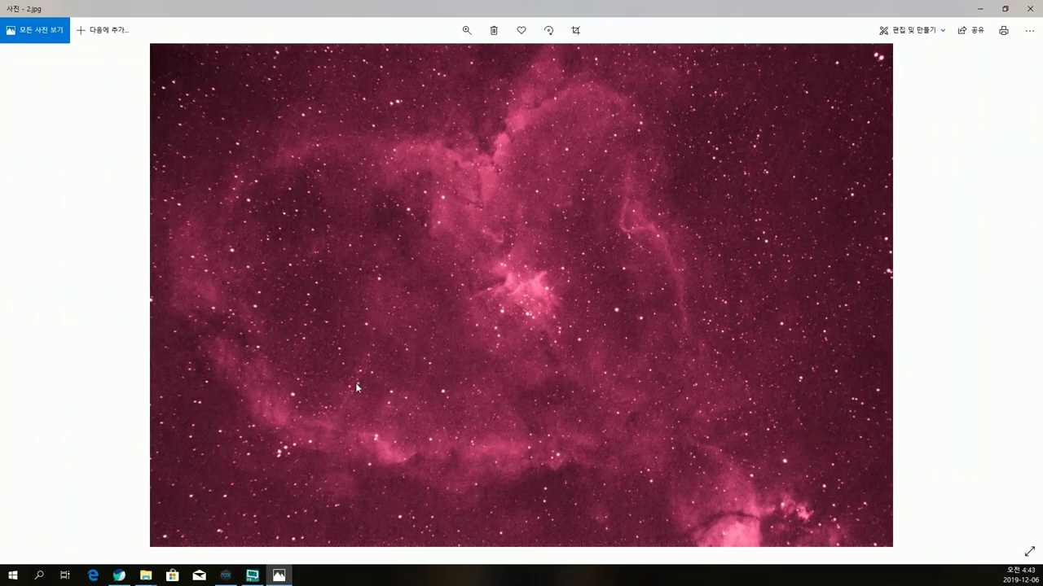
Restore the 2.jpg viewer to a smaller window and move it off the visible desktop.
double_click(640, 10)
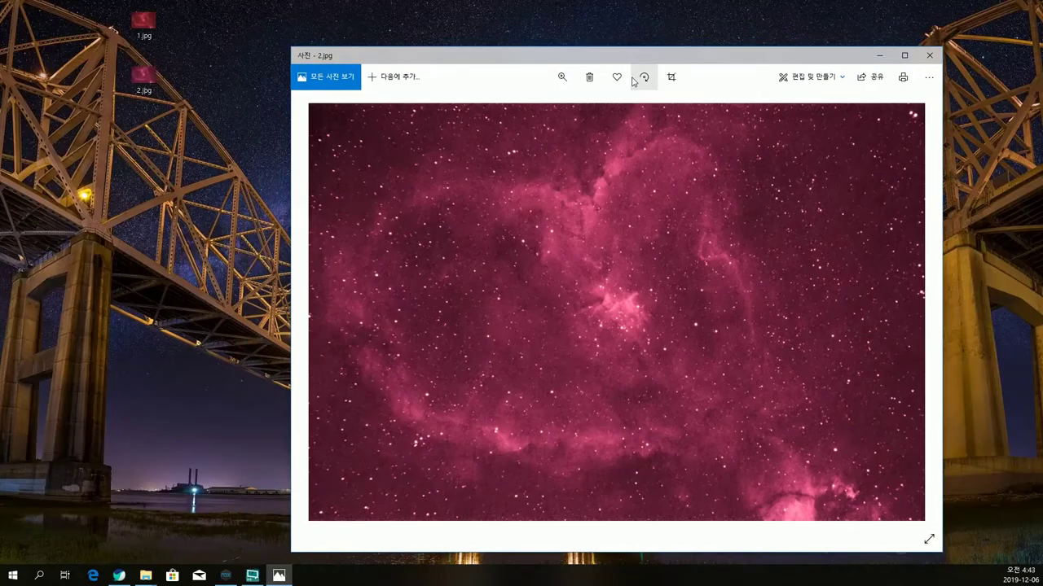
left_click_drag(645, 56, 0, 57)
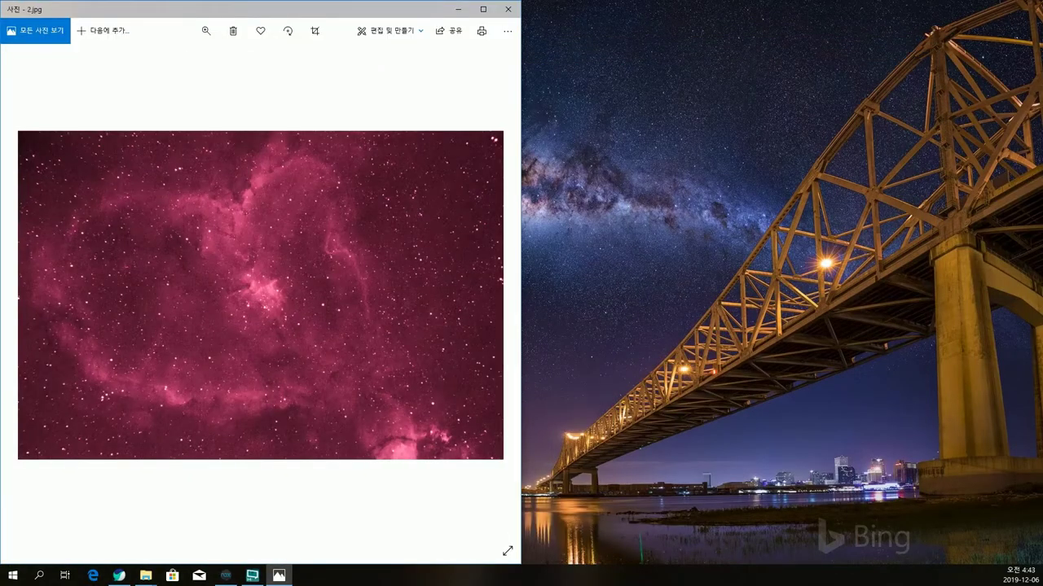
left_click_drag(270, 11, 0, 98)
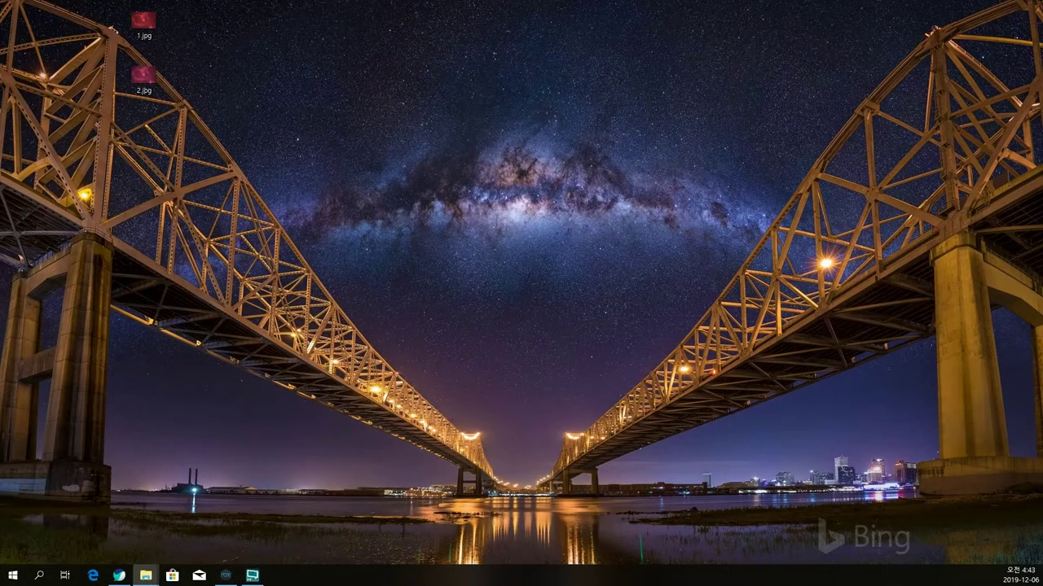
Open 1.jpg from the 20191101 하트 성운 folder and move its viewer window clear of the folder contents.
left_click(145, 576)
left_click_drag(352, 109, 461, 57)
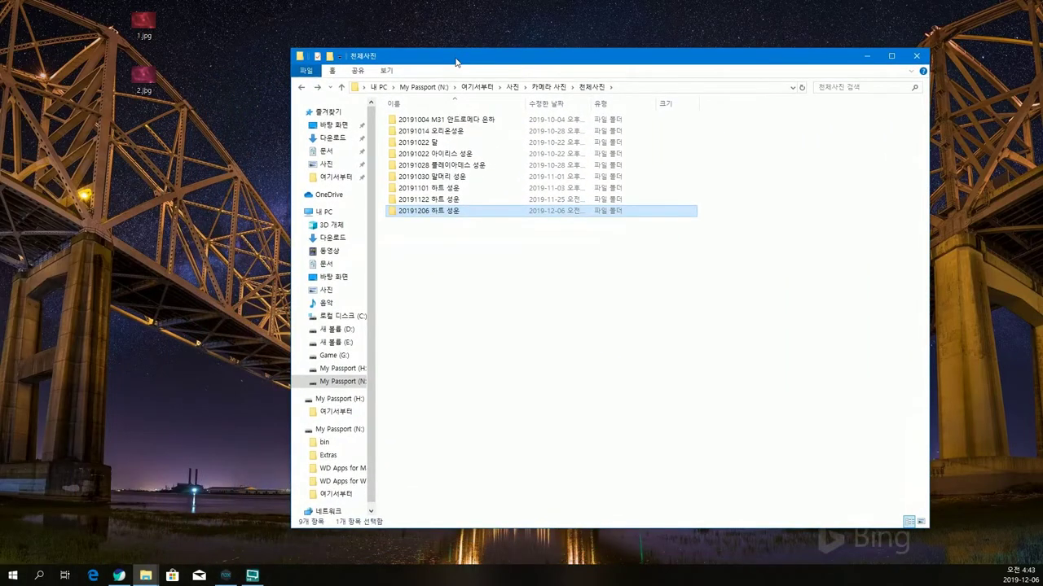
left_click_drag(551, 287, 435, 188)
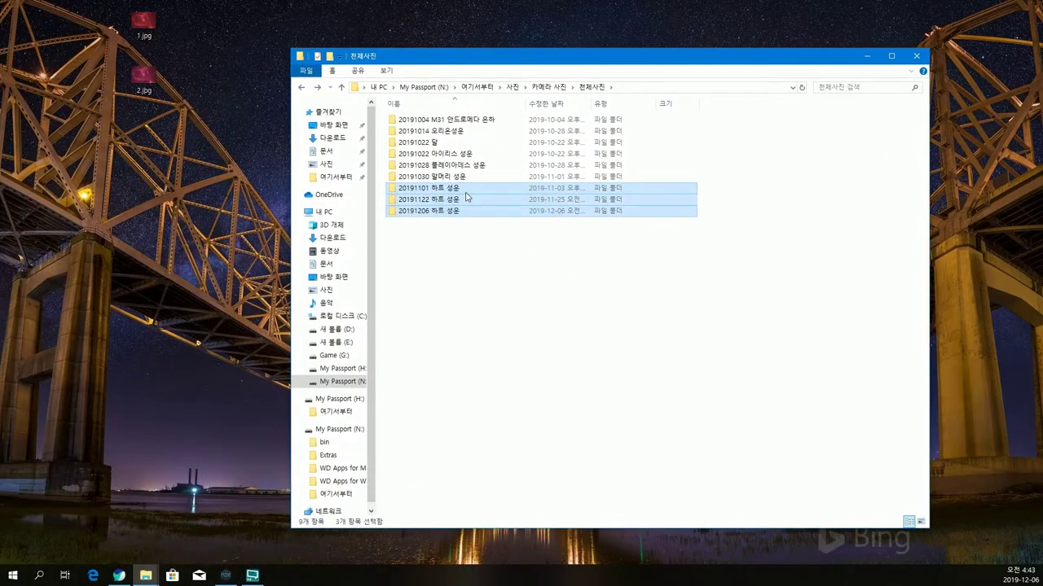
double_click(466, 193)
double_click(413, 134)
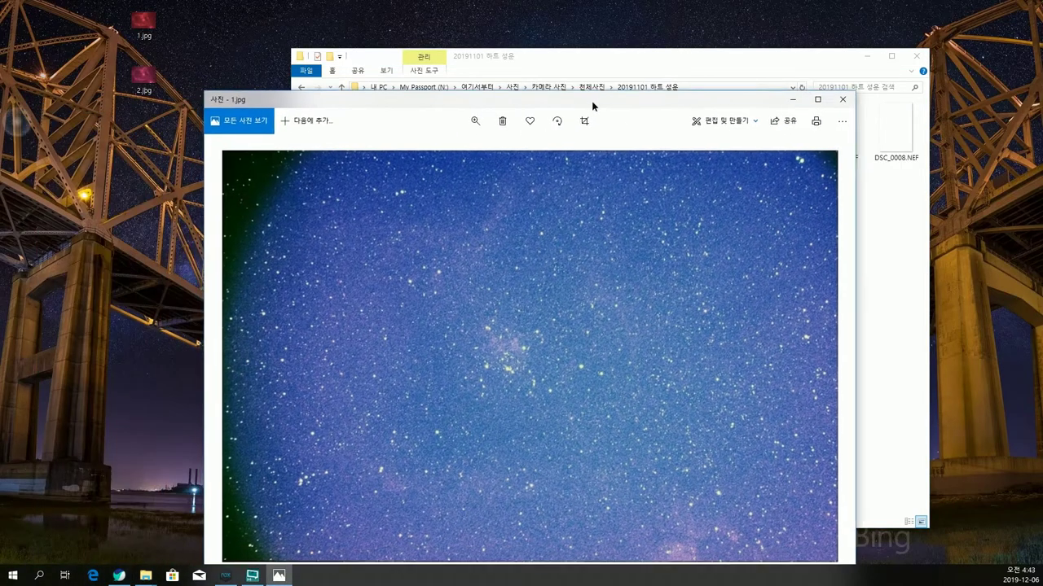
left_click_drag(591, 107, 388, 113)
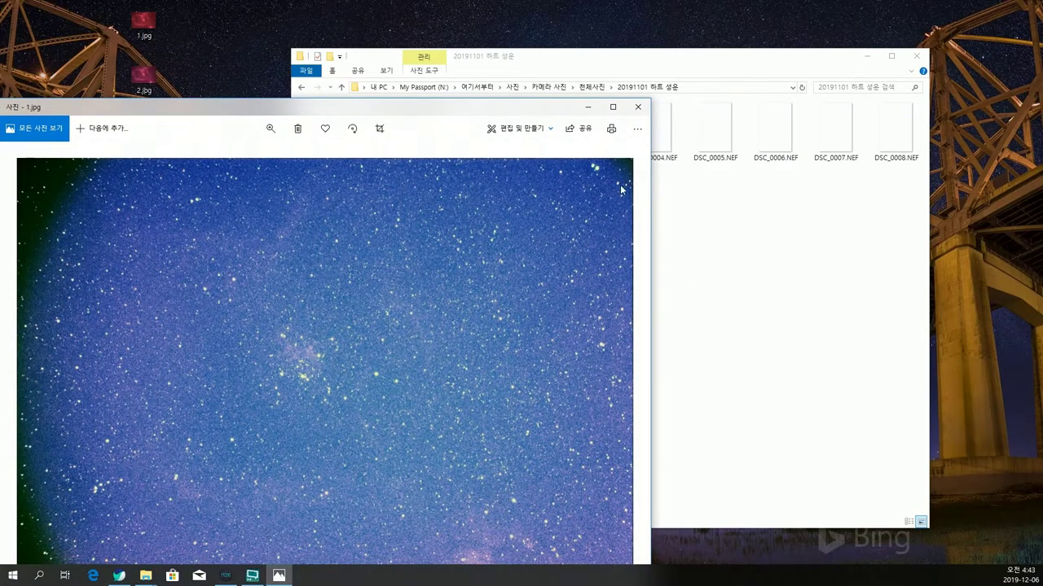
left_click_drag(651, 99, 462, 247)
Go to the 20191122 하트 성운 folder and open Image08 - 복사본.jpg in the photo viewer.
left_click(526, 251)
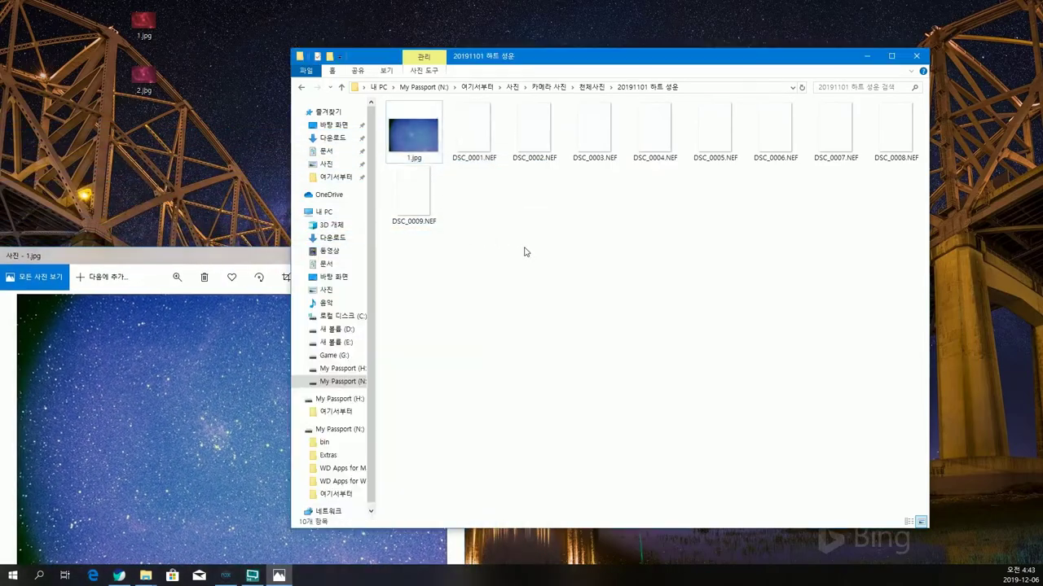
left_click(302, 88)
double_click(412, 200)
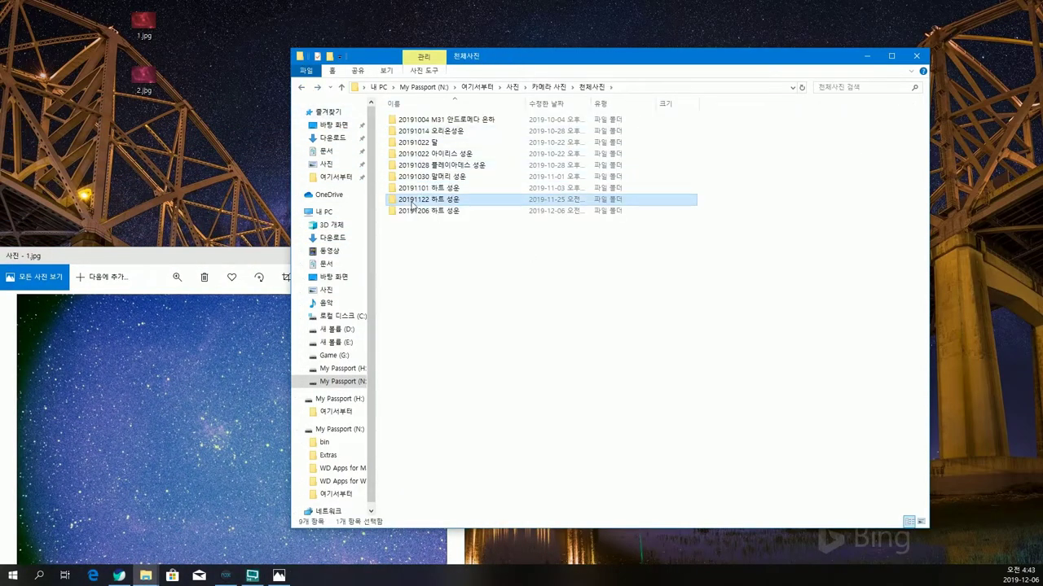
left_click(417, 146)
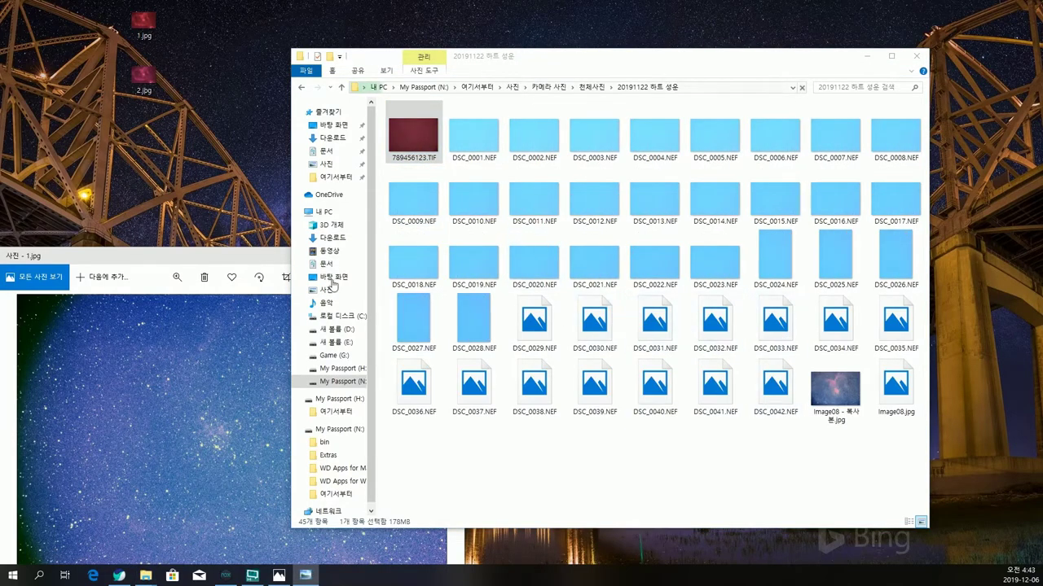
double_click(835, 389)
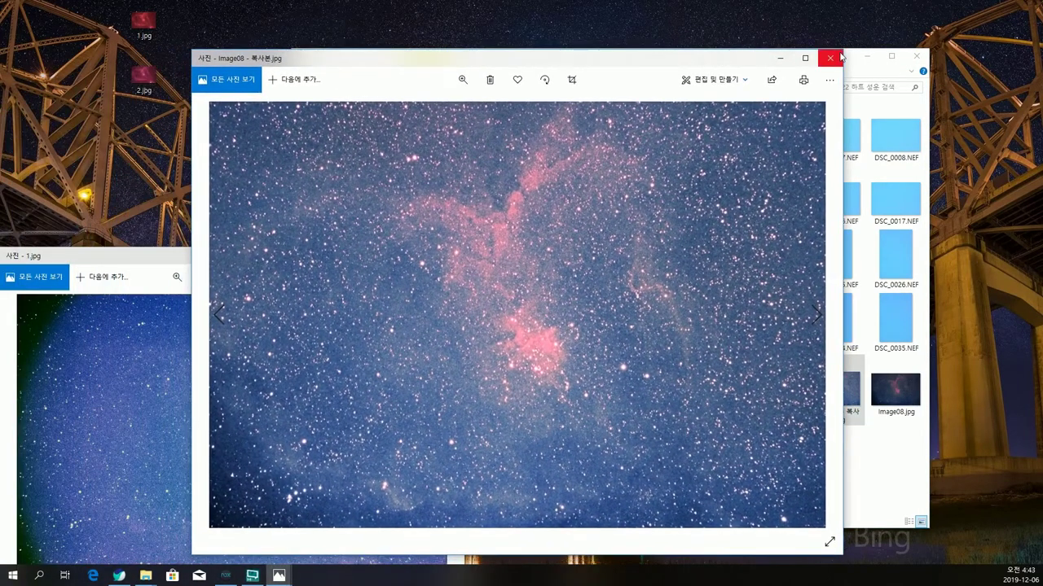
Shrink the viewer windows of the blue 1.jpg and Image08 - 복사본.jpg and arrange them side by side for comparison.
left_click_drag(842, 51, 704, 149)
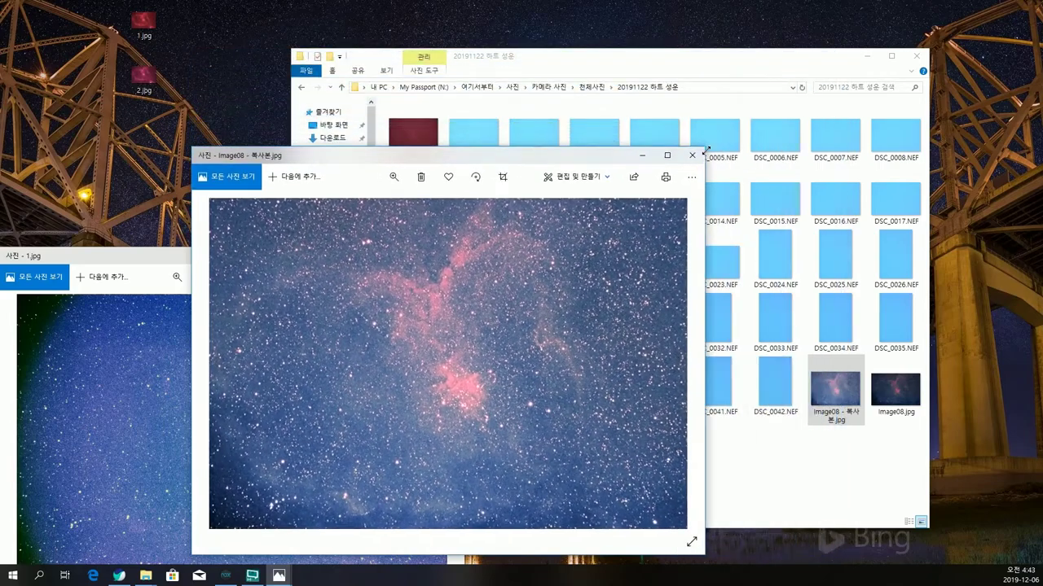
left_click_drag(552, 168, 830, 213)
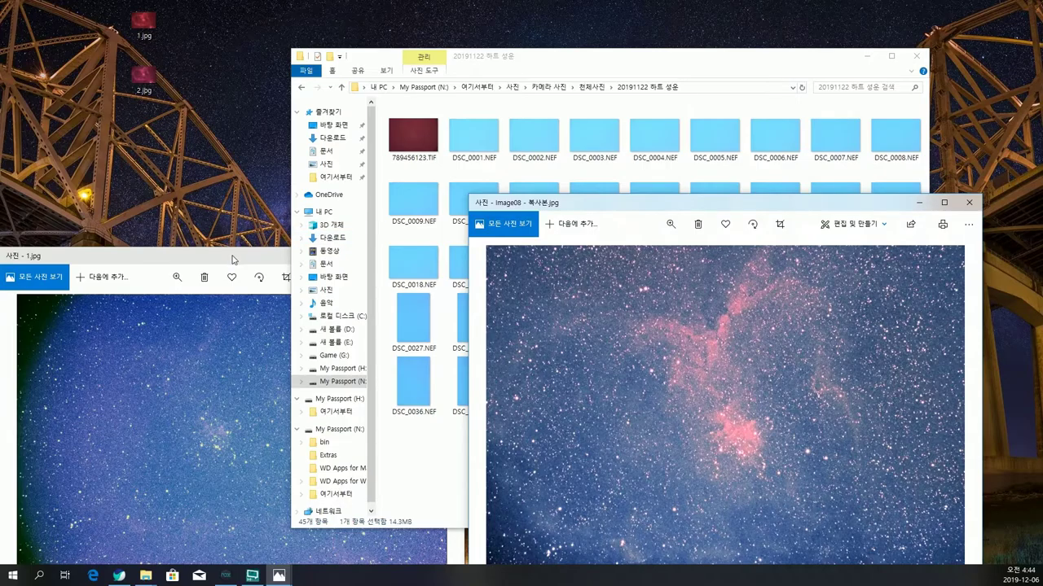
left_click_drag(235, 259, 255, 132)
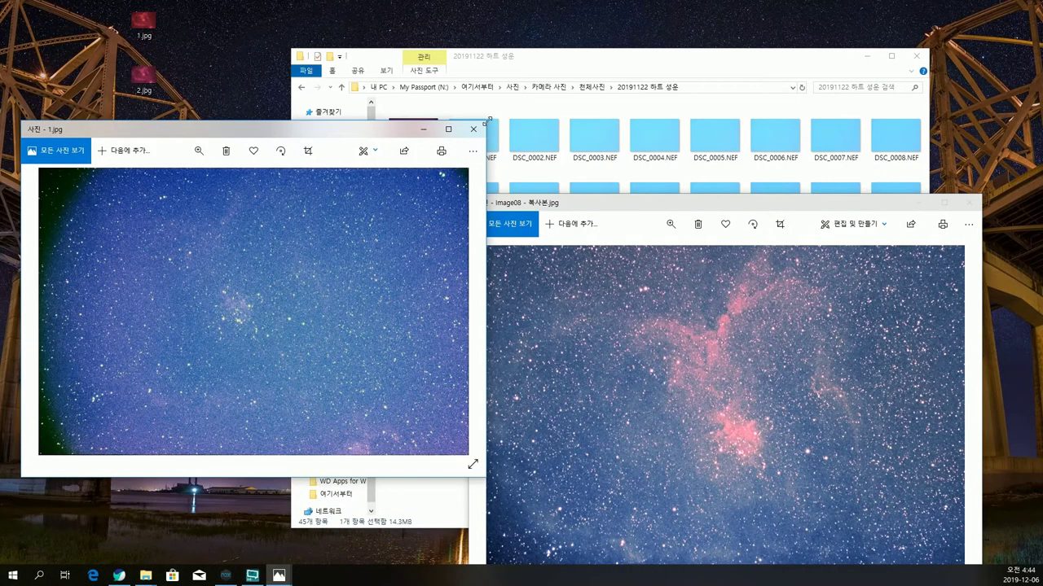
left_click_drag(483, 123, 387, 154)
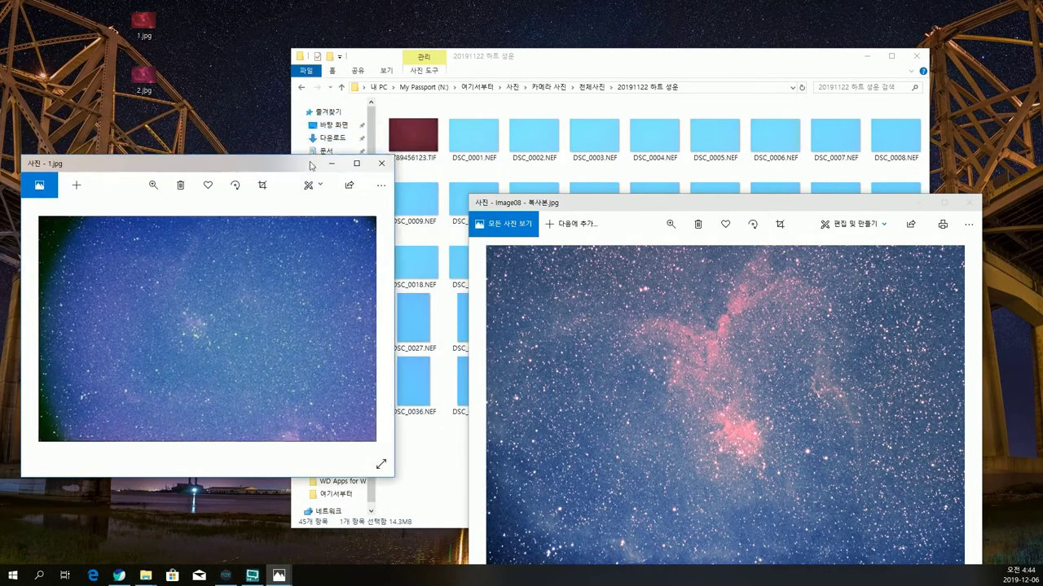
left_click_drag(262, 168, 230, 138)
left_click_drag(575, 205, 450, 115)
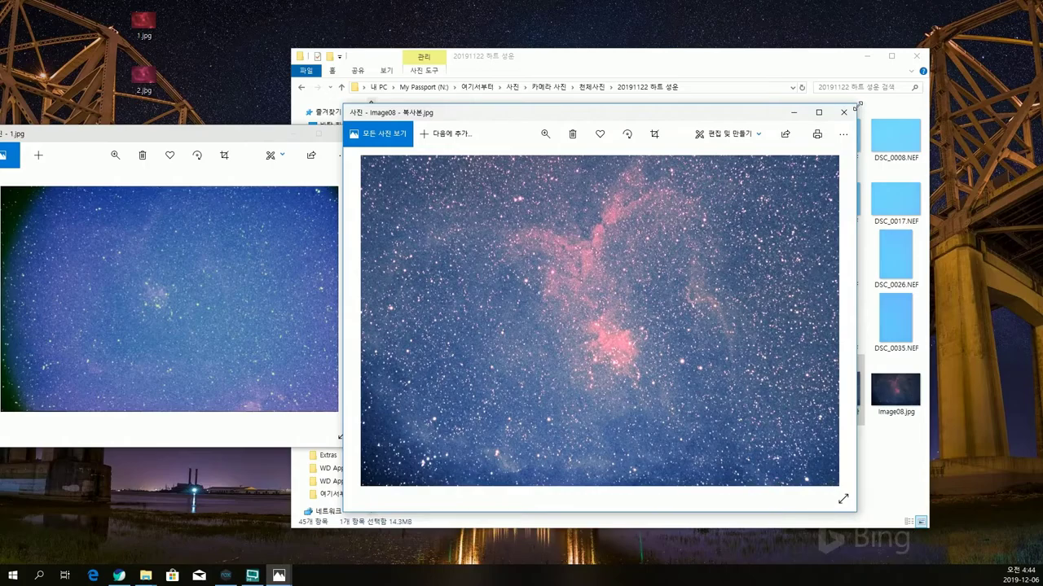
left_click_drag(856, 105, 783, 175)
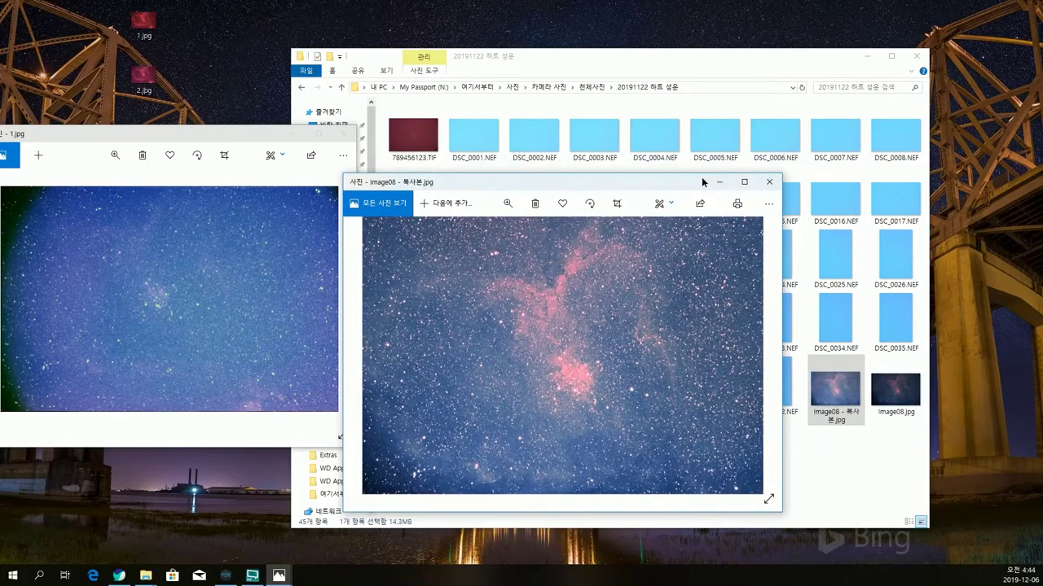
left_click_drag(703, 181, 698, 121)
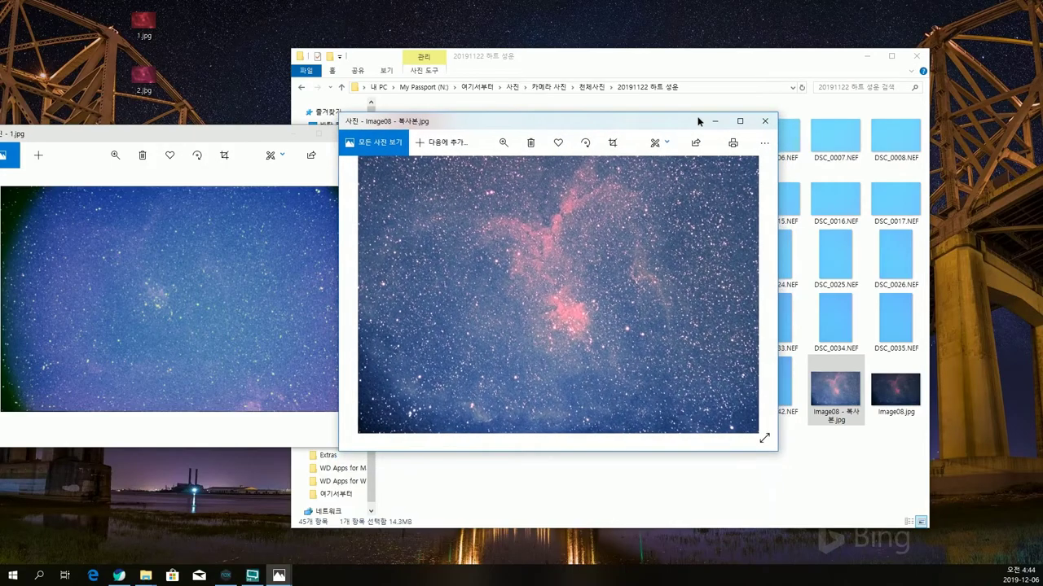
Return the file browser to the 천체사진 folder, open 1.jpg from the desktop and bring its window into view.
left_click(712, 498)
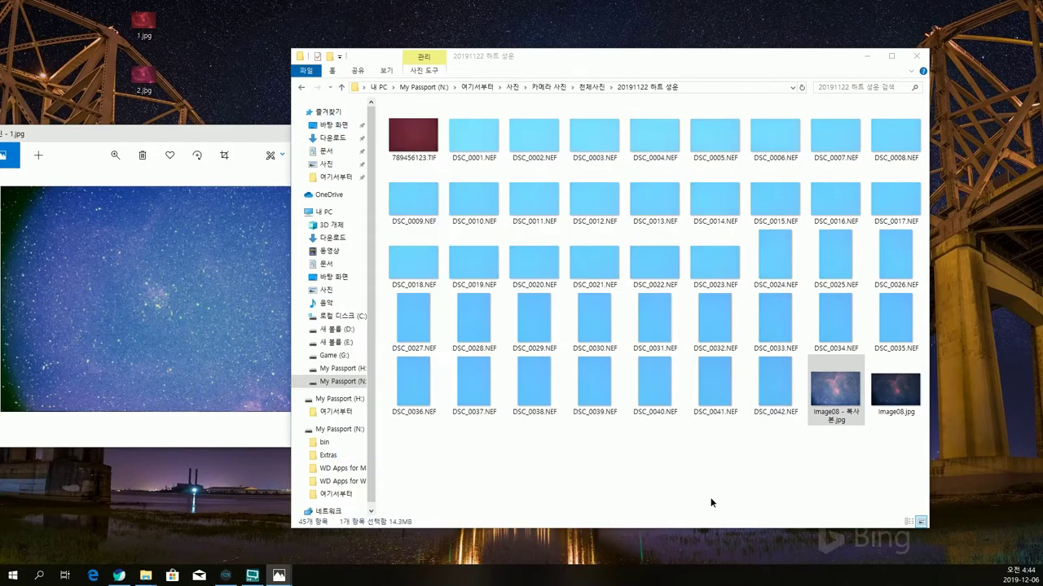
left_click(302, 90)
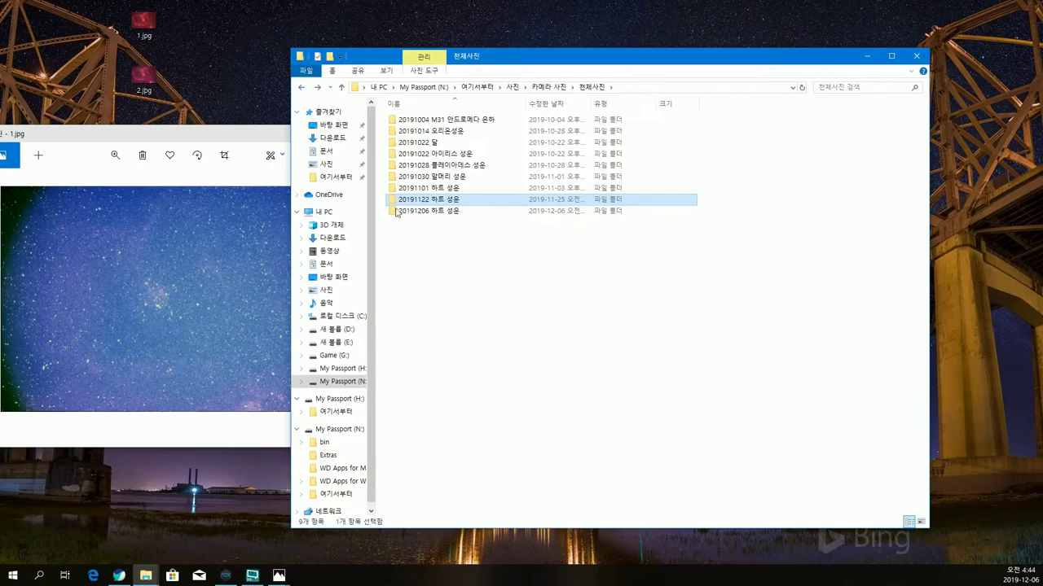
left_click(141, 36)
double_click(141, 37)
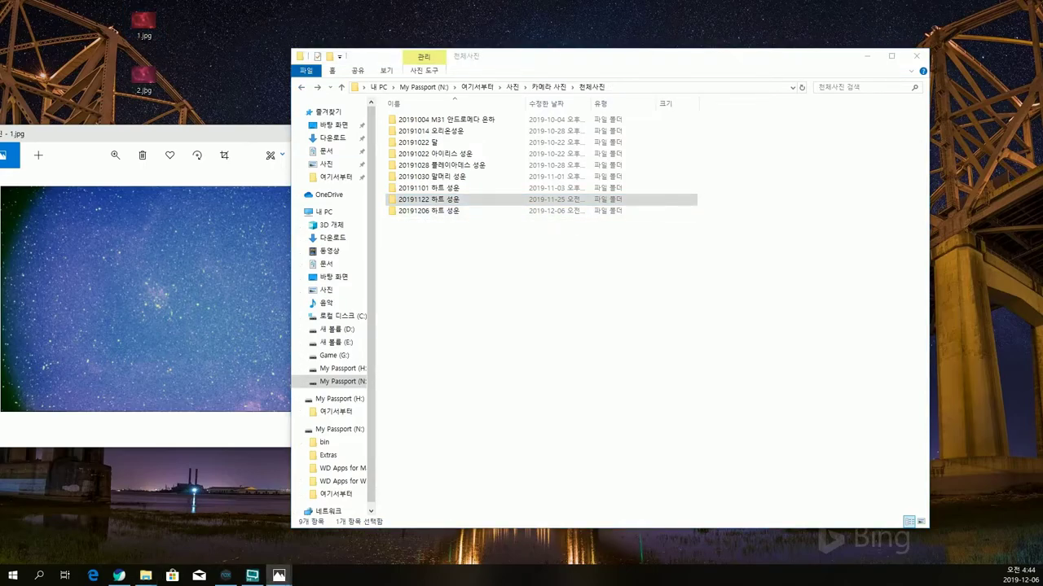
left_click_drag(2, 101, 562, 124)
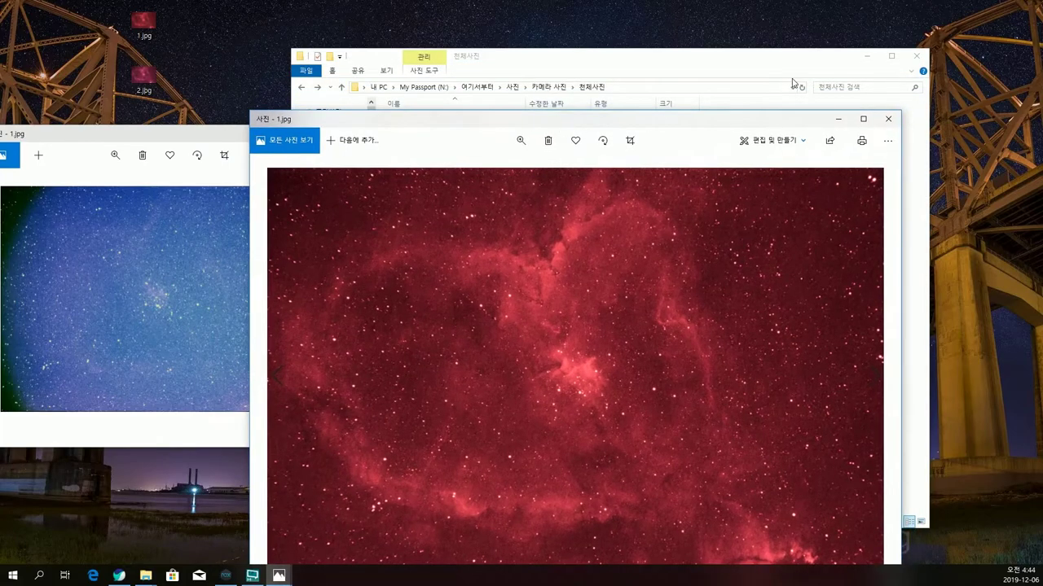
Minimize the file browser, shrink the red 1.jpg window and arrange it with Image08 - 복사본.jpg so all three images can be compared.
left_click(867, 56)
left_click_drag(898, 111, 728, 239)
left_click_drag(576, 256, 856, 217)
left_click_drag(631, 122, 582, 24)
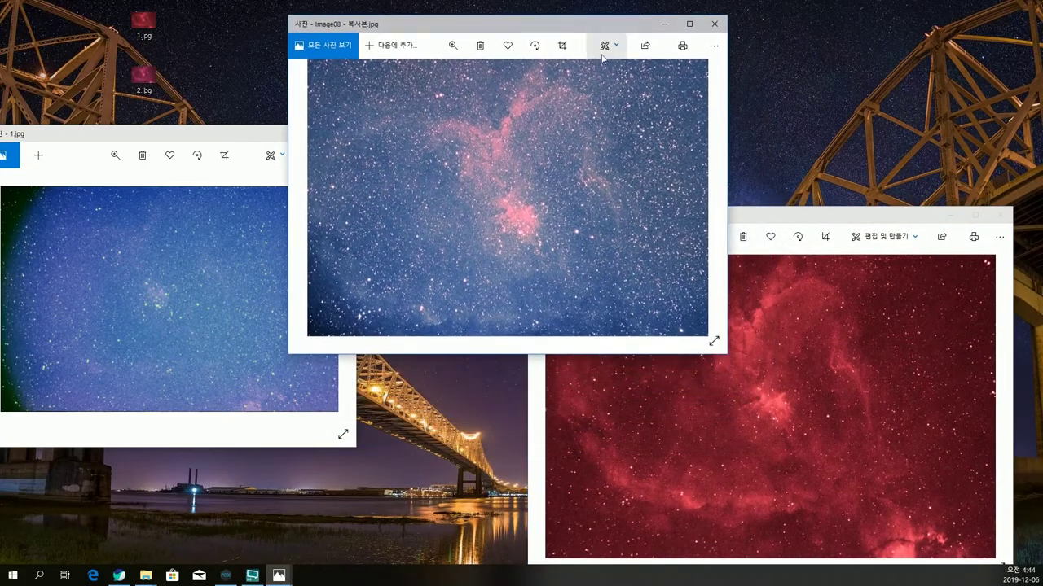
Spread the red and blue 1.jpg windows apart and bring Image08 - 복사본.jpg to the front so all three images can be compared.
left_click_drag(770, 219, 814, 220)
left_click_drag(212, 140, 223, 252)
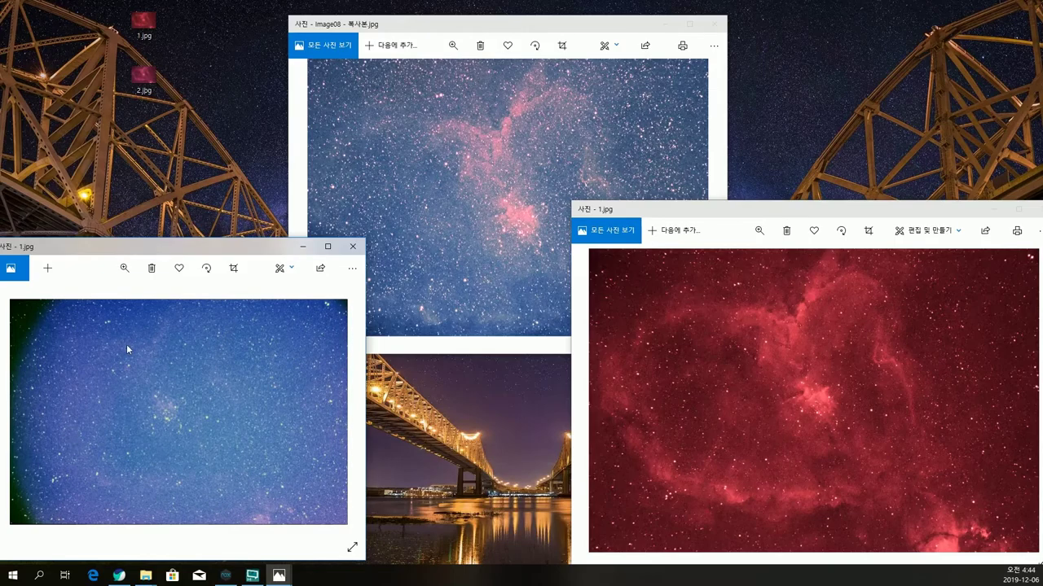
left_click(560, 270)
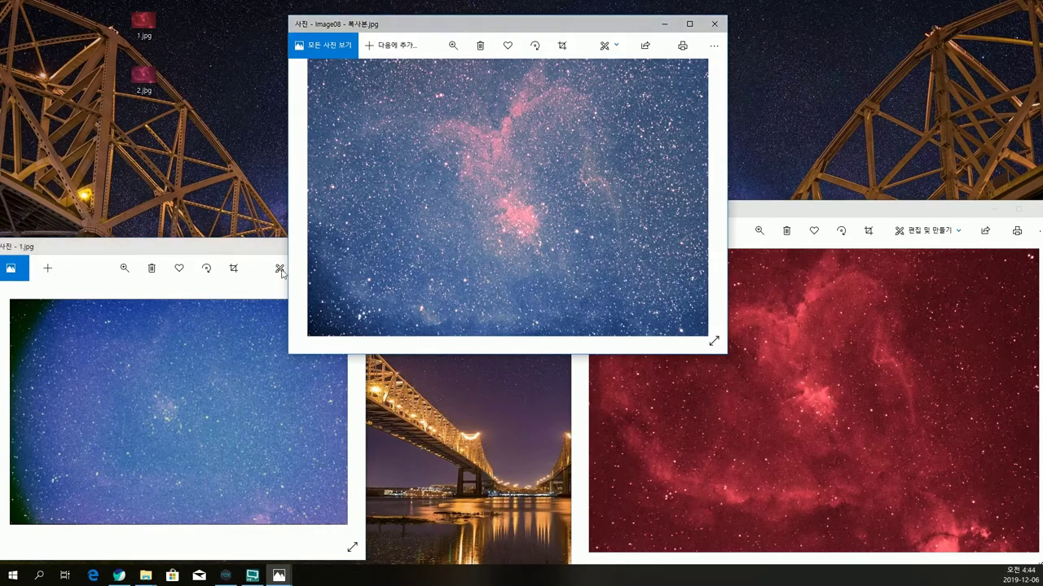
Bring the three nebula images forward in turn to compare them, and move the red 1.jpg window partly over Image08 - 복사본.jpg.
left_click(785, 333)
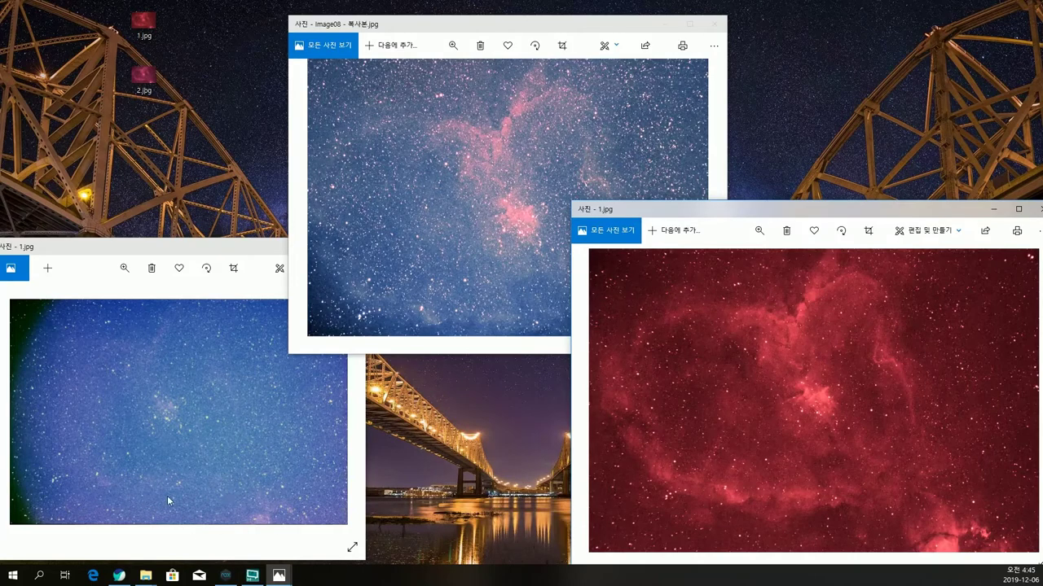
left_click(249, 429)
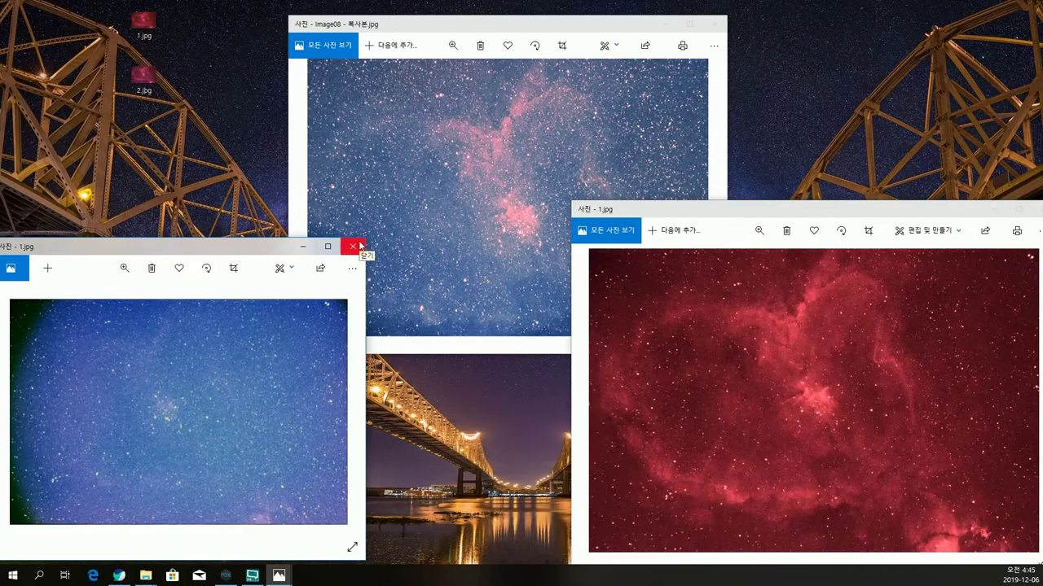
left_click(404, 219)
left_click(826, 340)
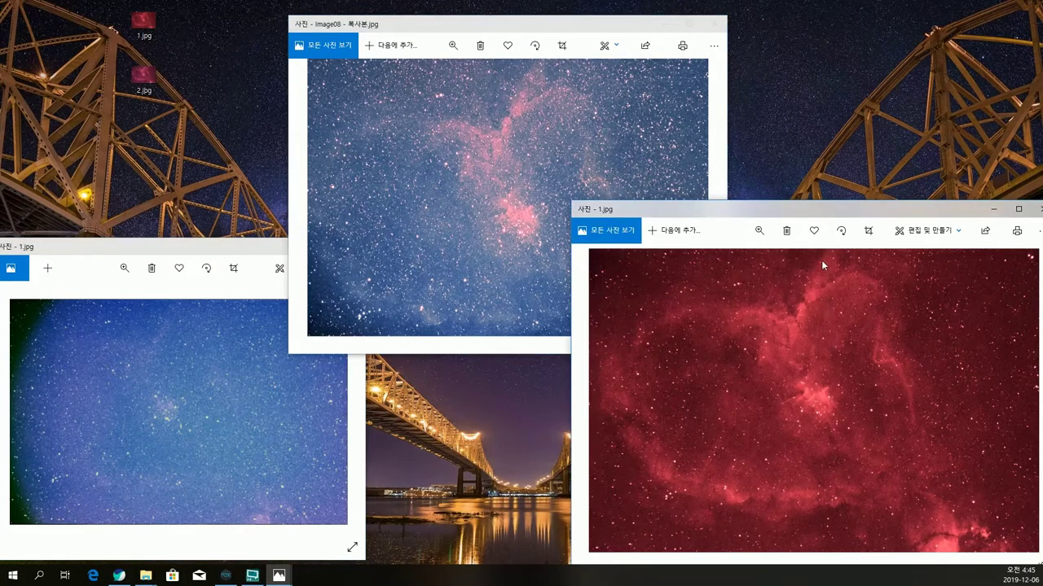
left_click_drag(831, 218, 607, 116)
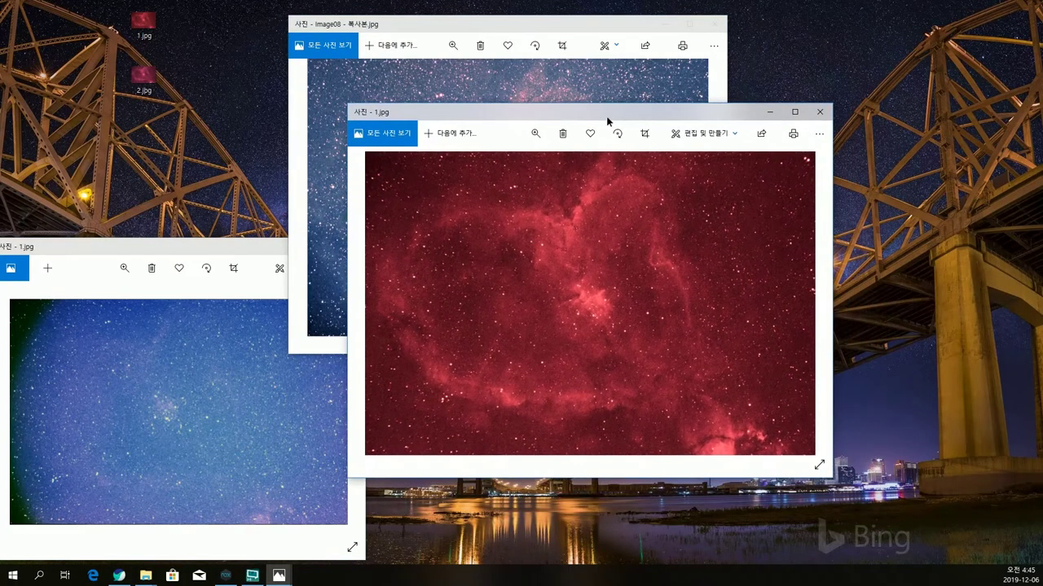